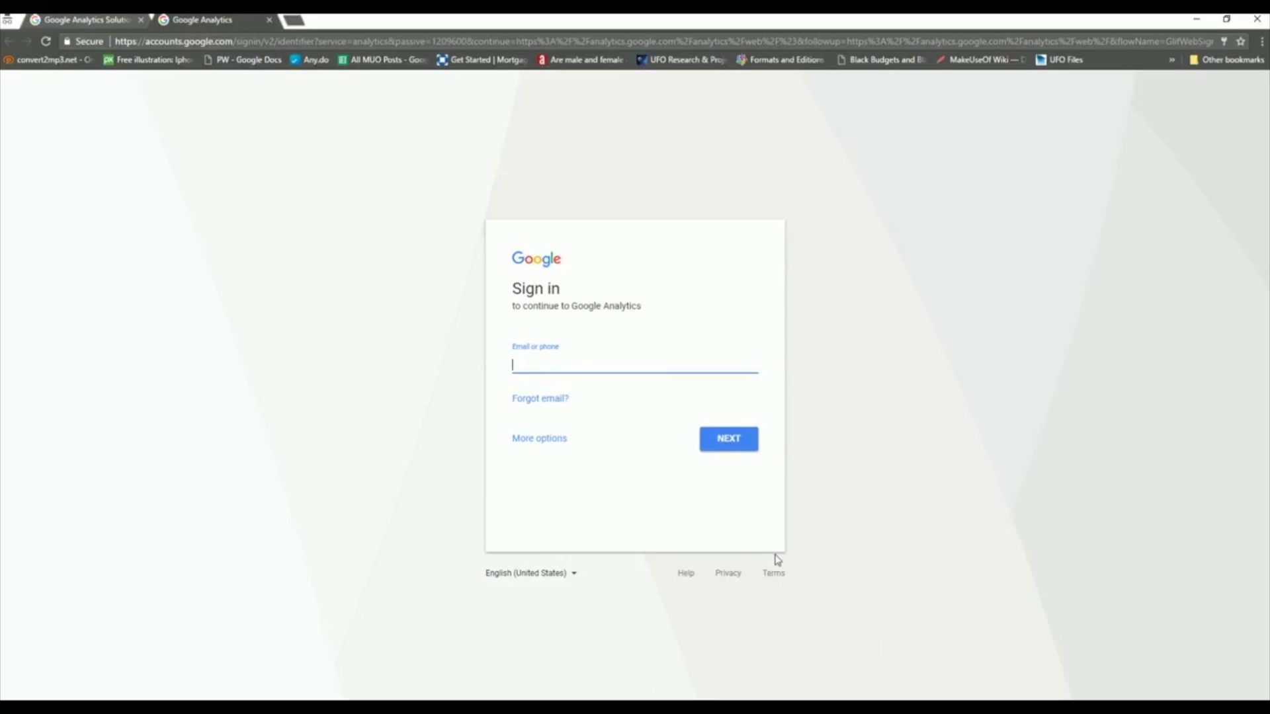
On the Google sign-in page, choose More options and then Create account
click(539, 438)
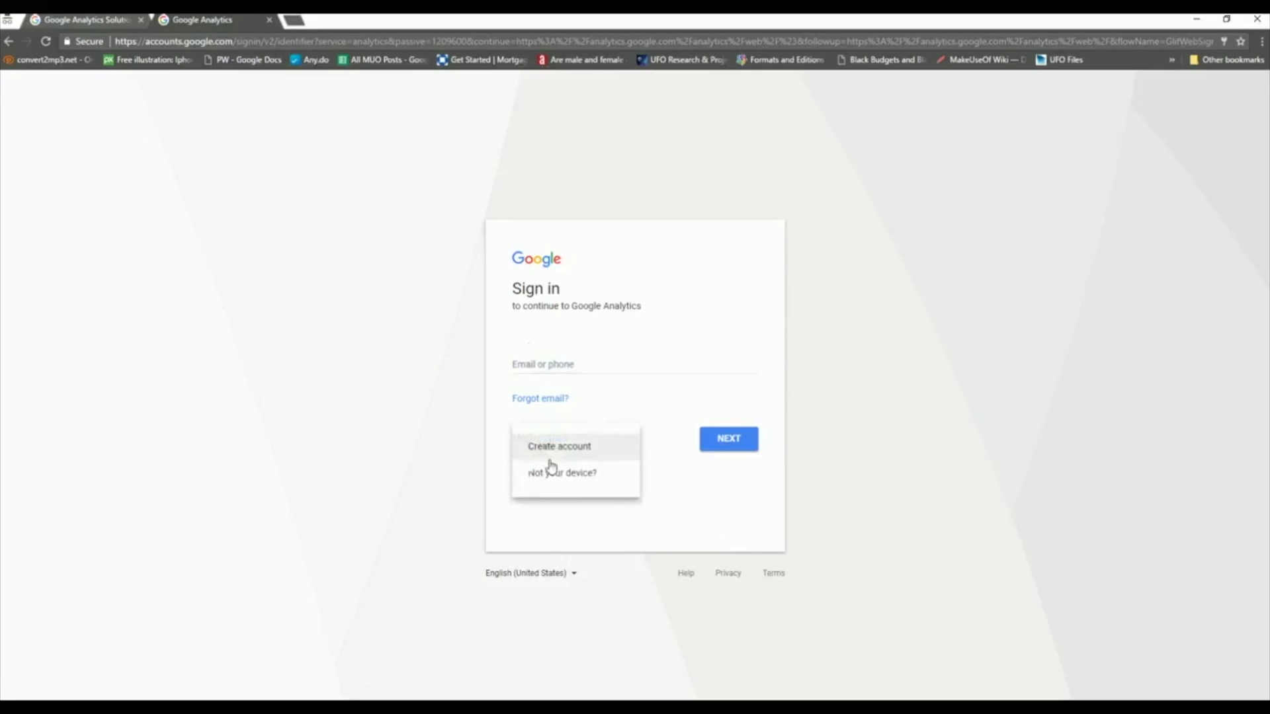
click(561, 447)
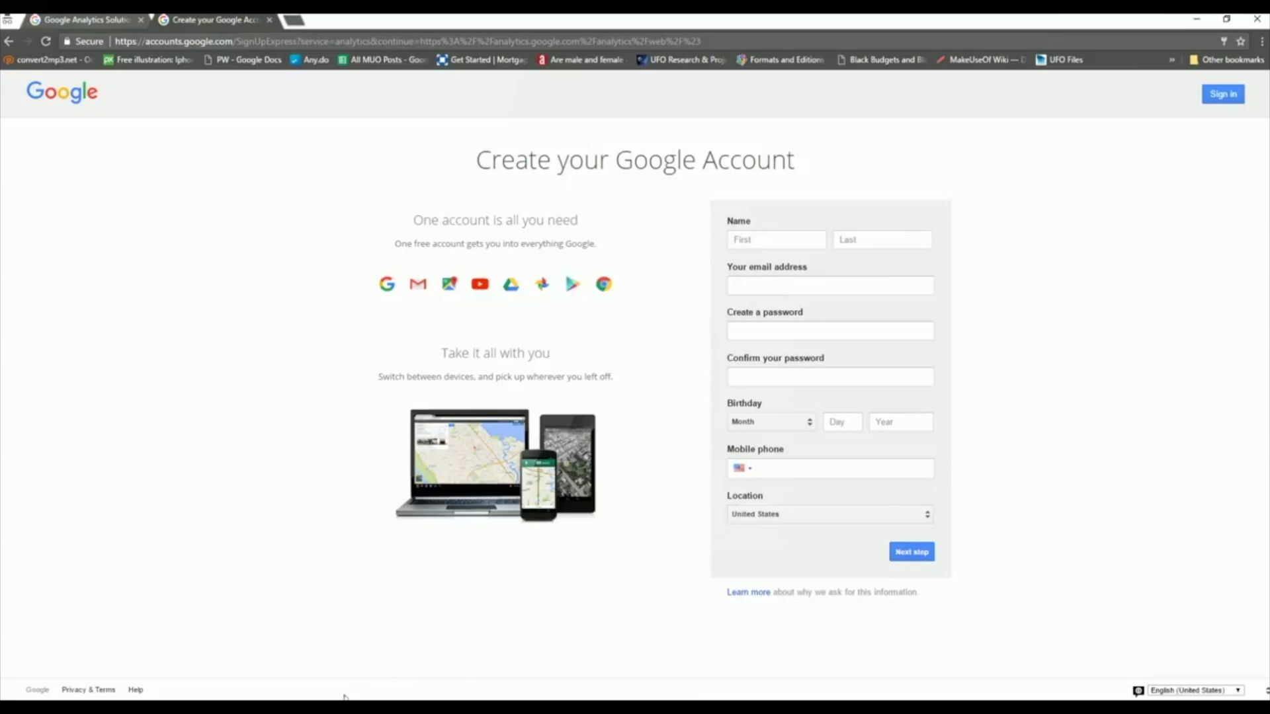
mouse_move(410, 661)
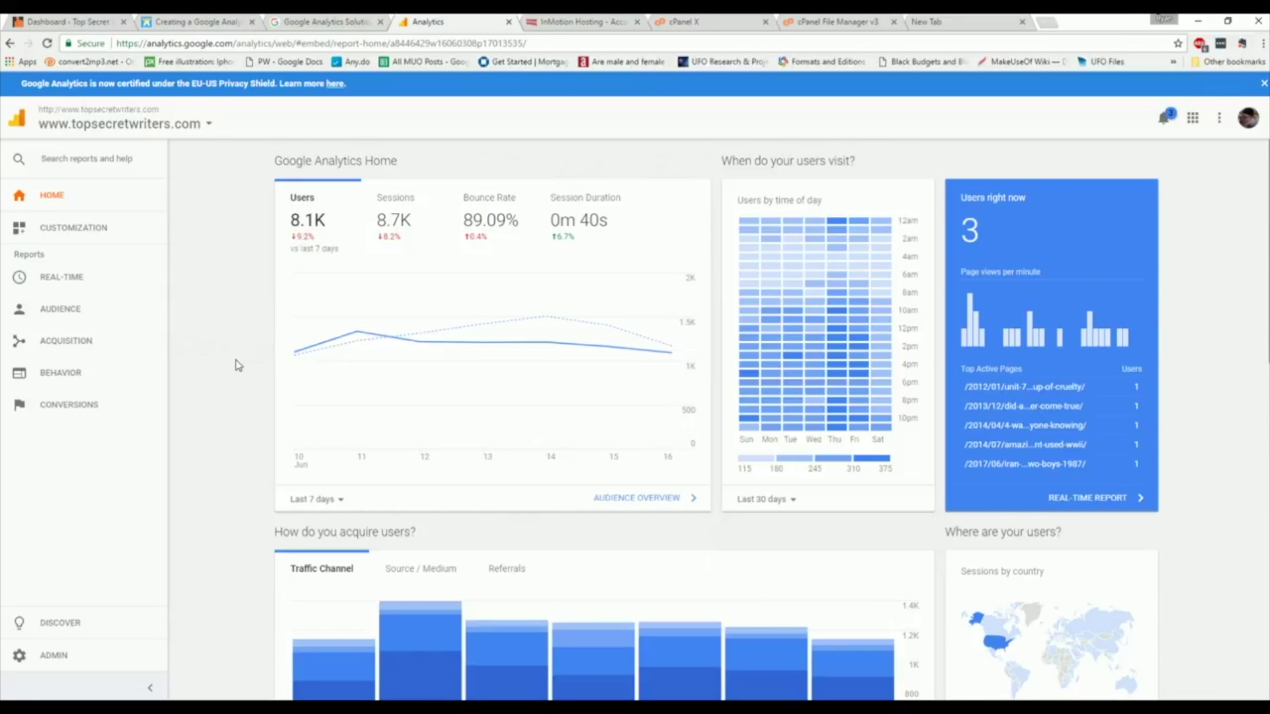
click(60, 662)
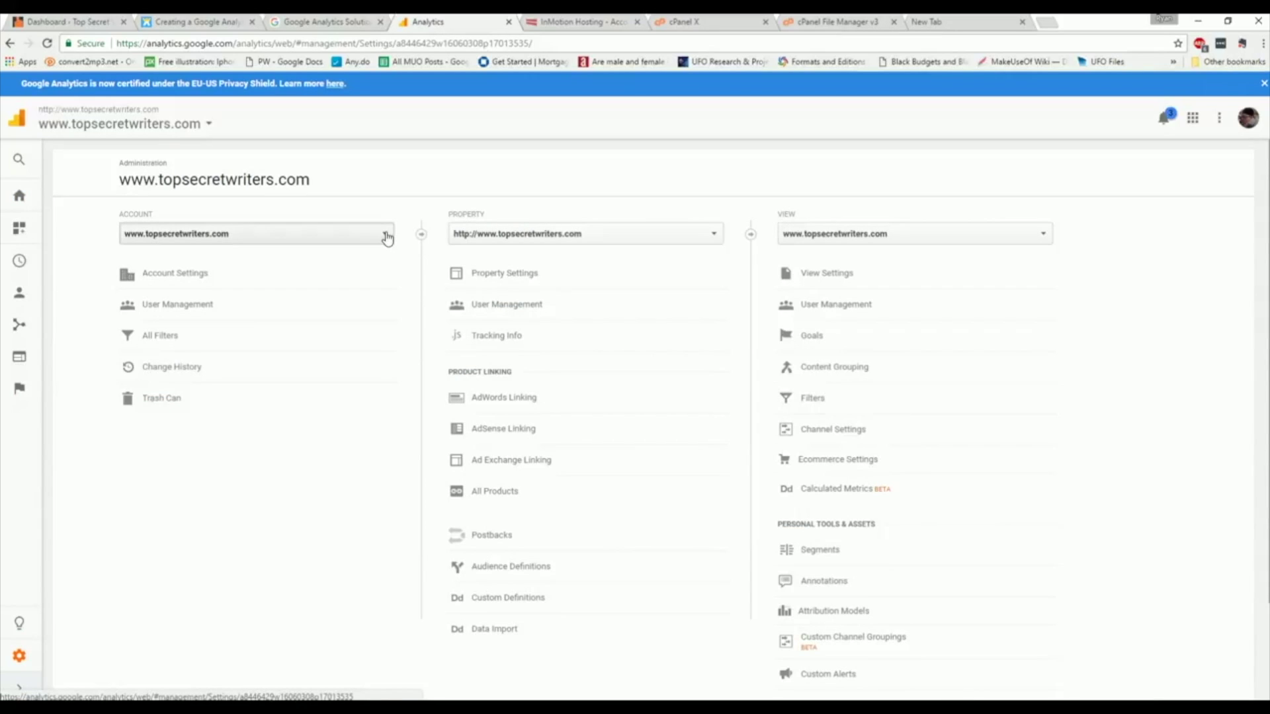
click(387, 236)
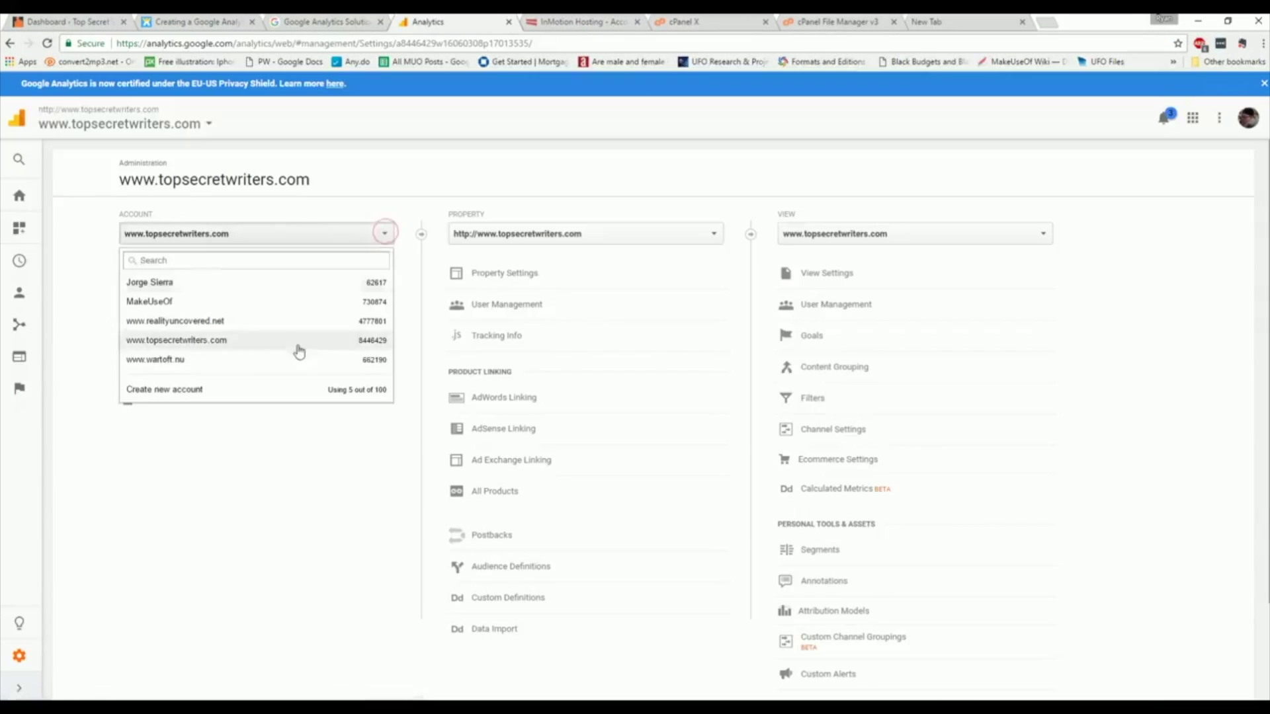
click(176, 392)
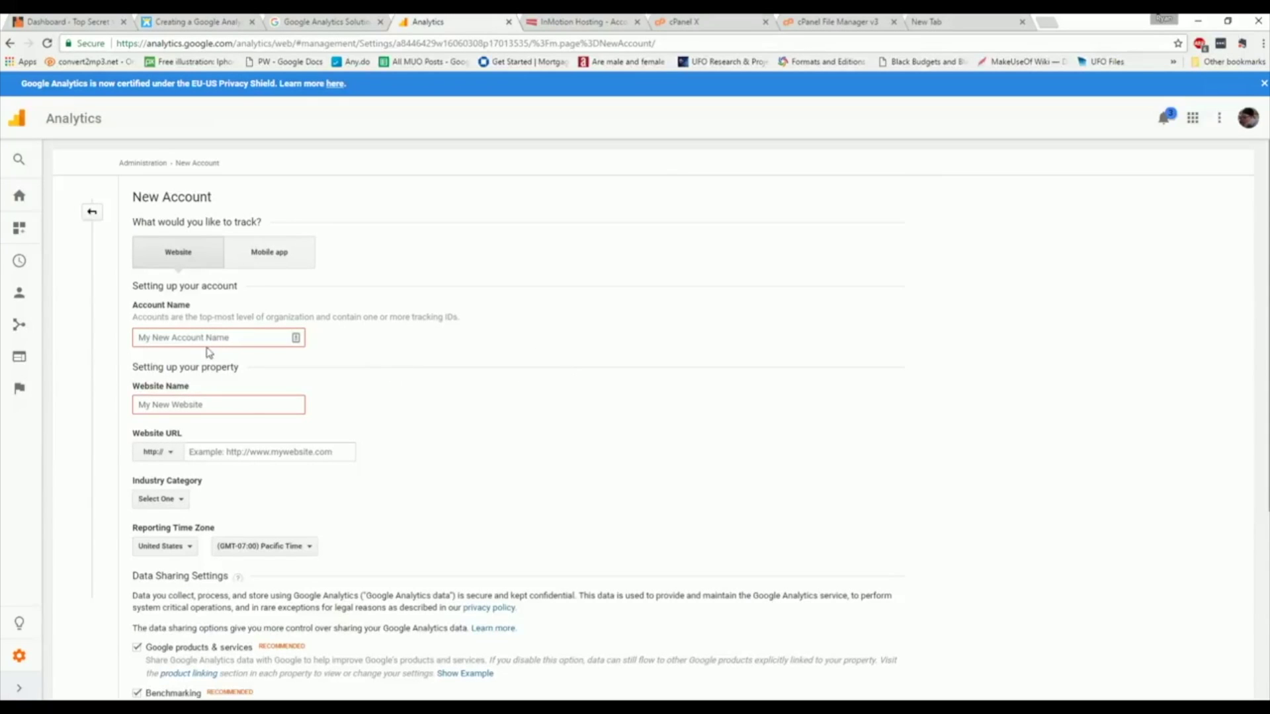
click(293, 336)
Enter account name MyWebsite, website name My New Website and URL mynewwebsite.com
text(MyWebsite)
click(275, 400)
text(My New Website)
key(Tab)
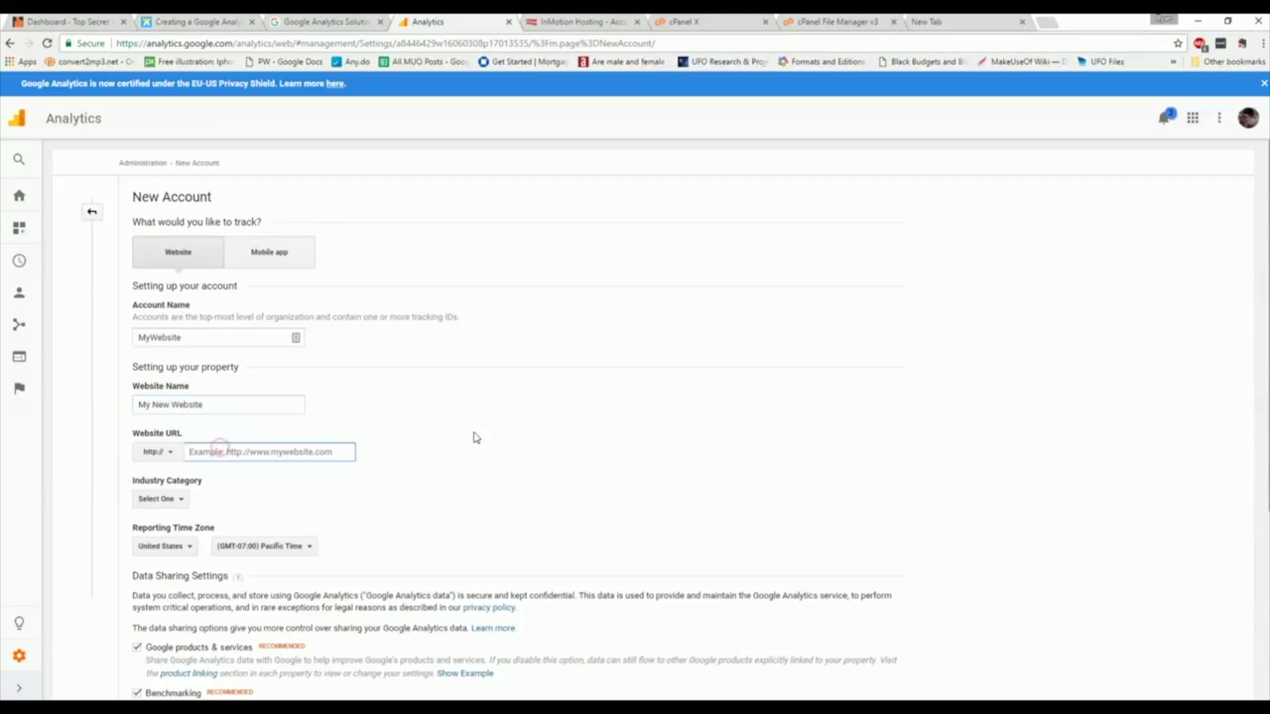
scroll(454, 326, down, 2)
text(myn)
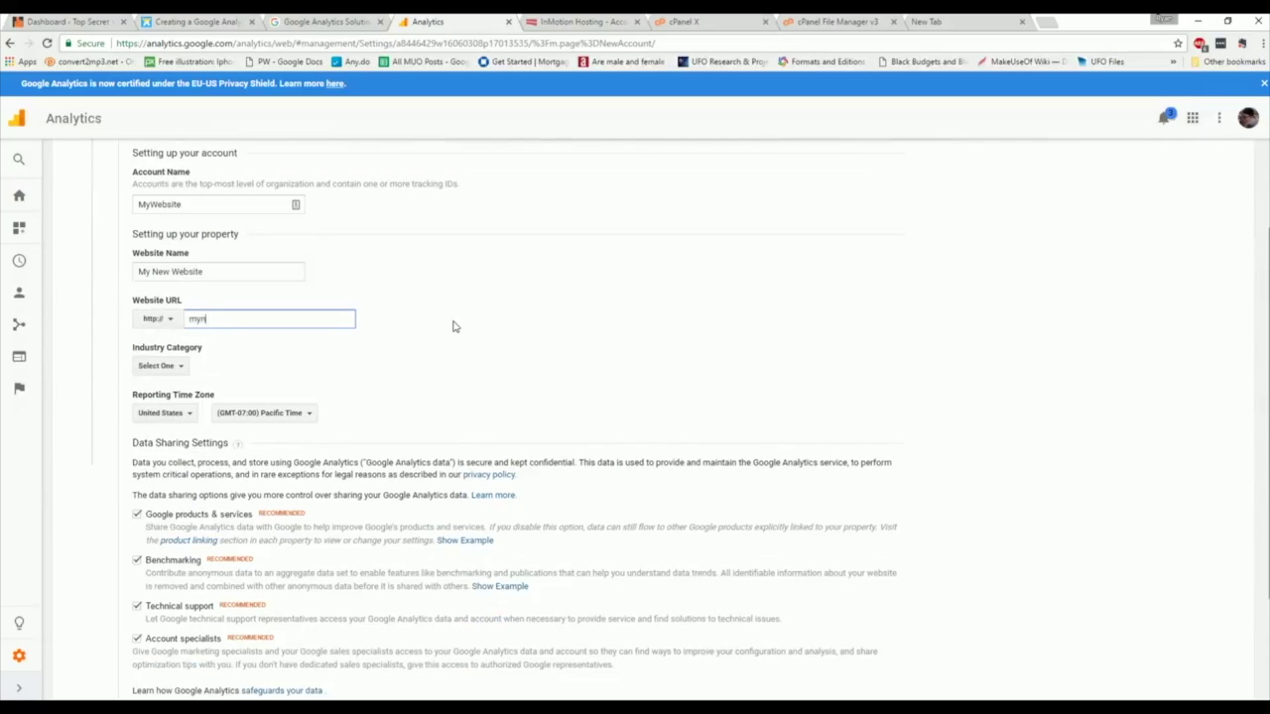
text(ewwebsite.com)
Choose Books and Literature as industry category and Eastern Time as reporting time zone
click(180, 369)
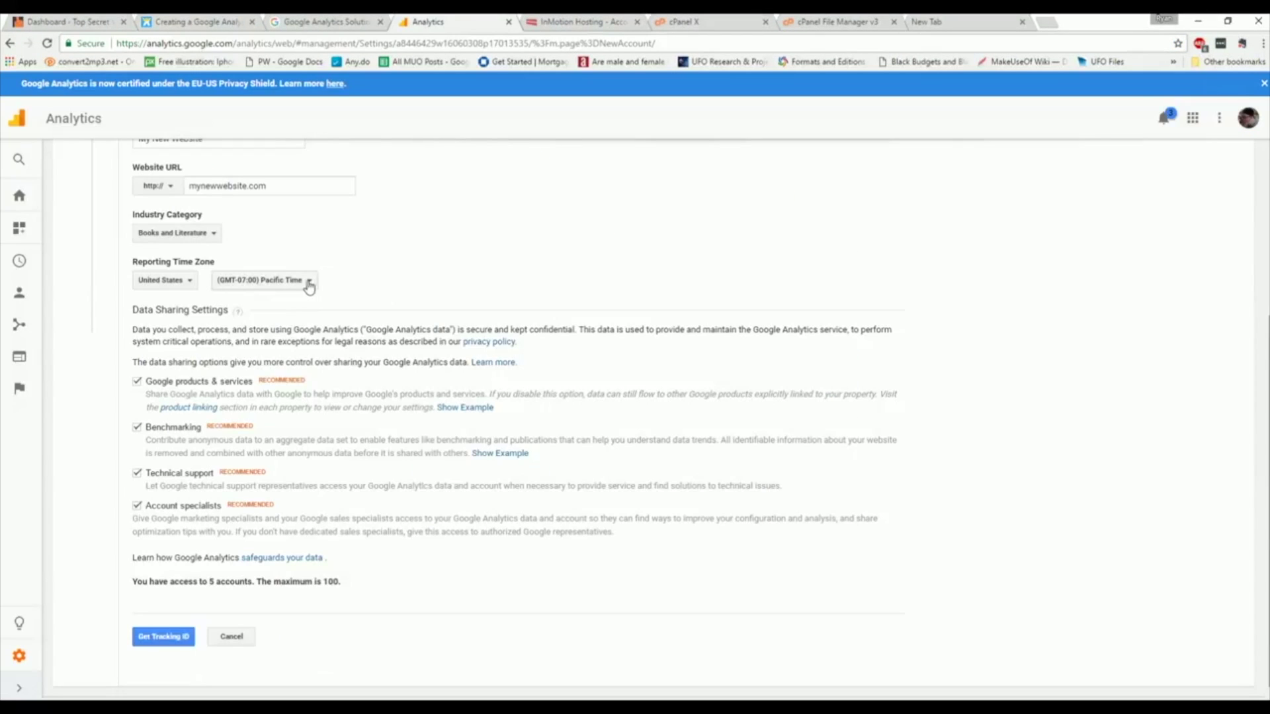
click(310, 284)
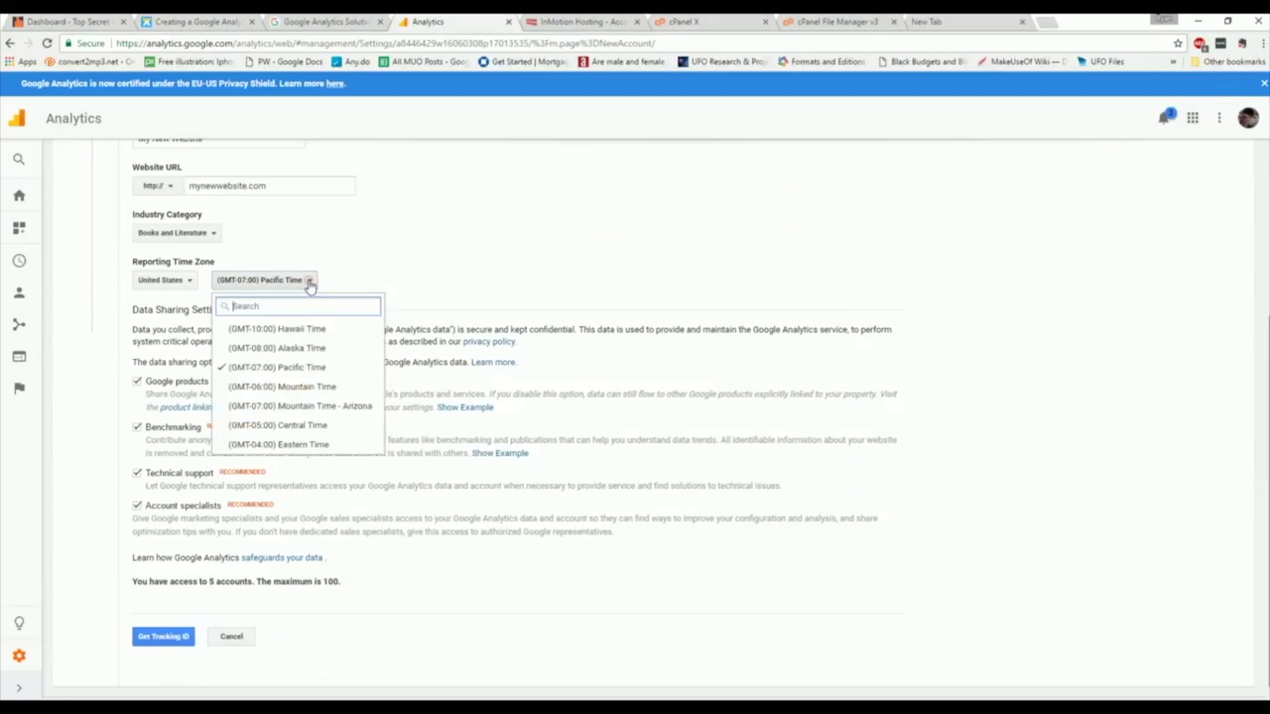
click(268, 443)
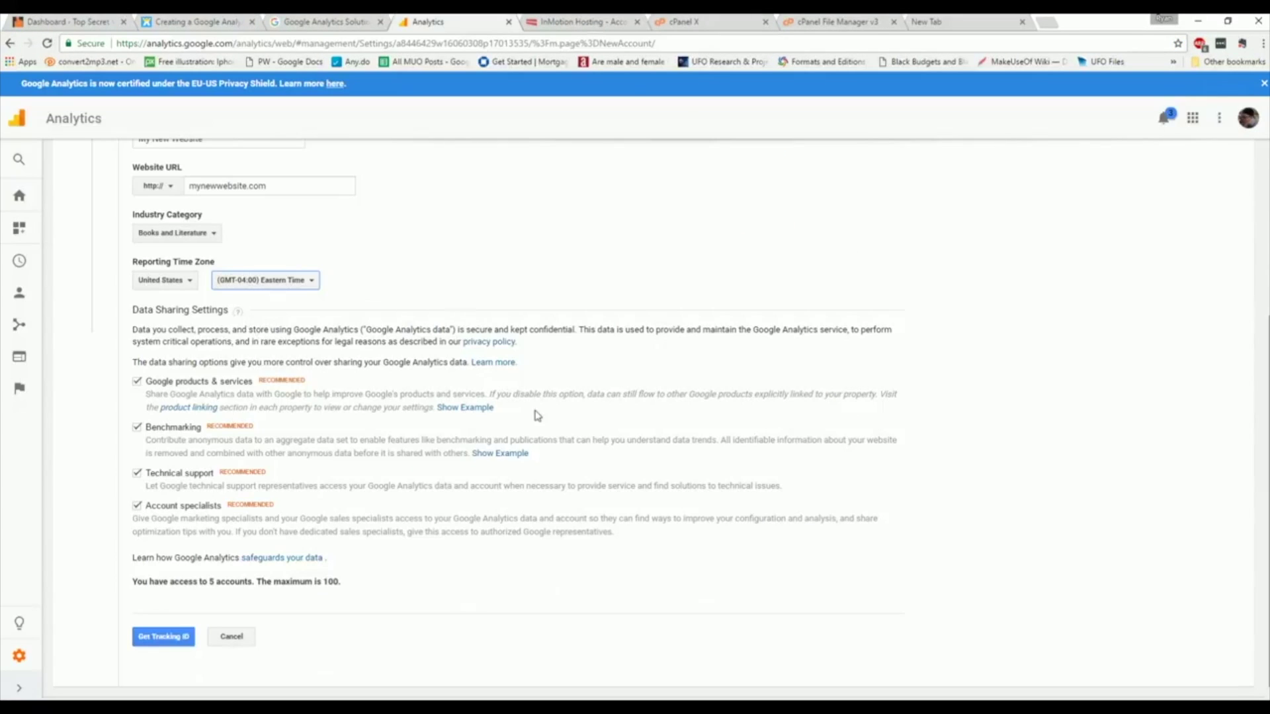
scroll(569, 407, down, 1)
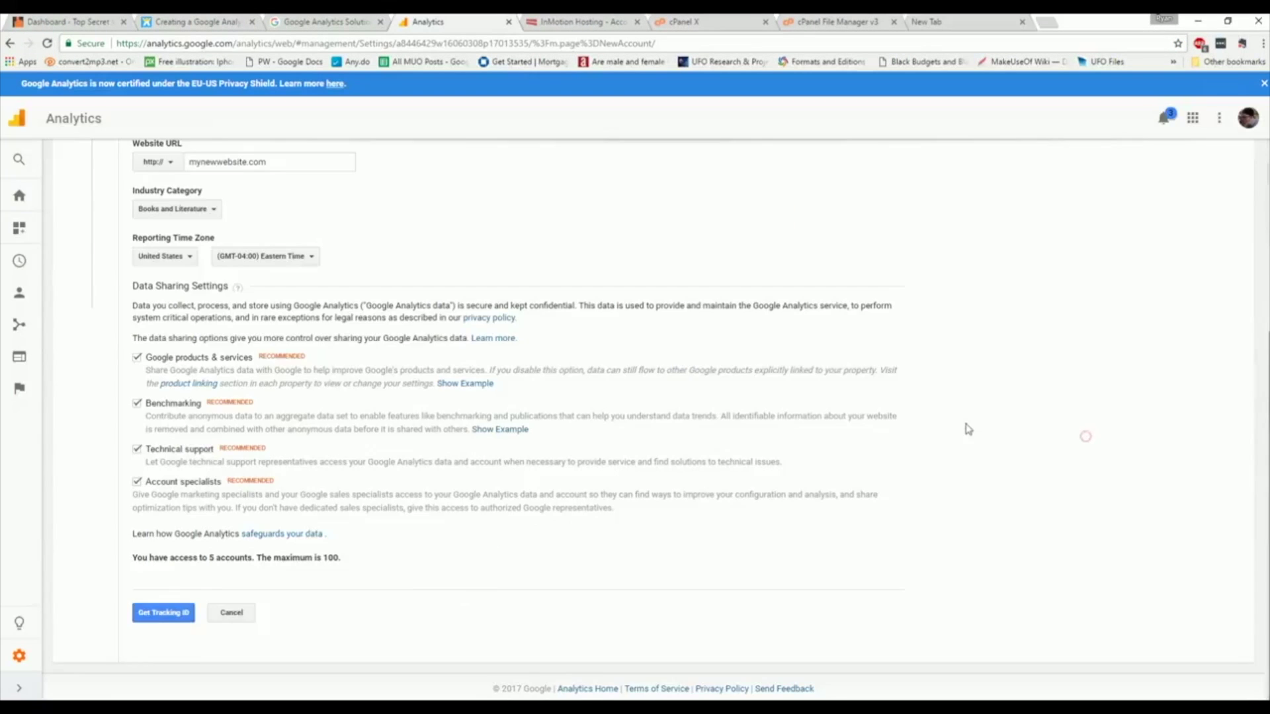
scroll(965, 430, up, 5)
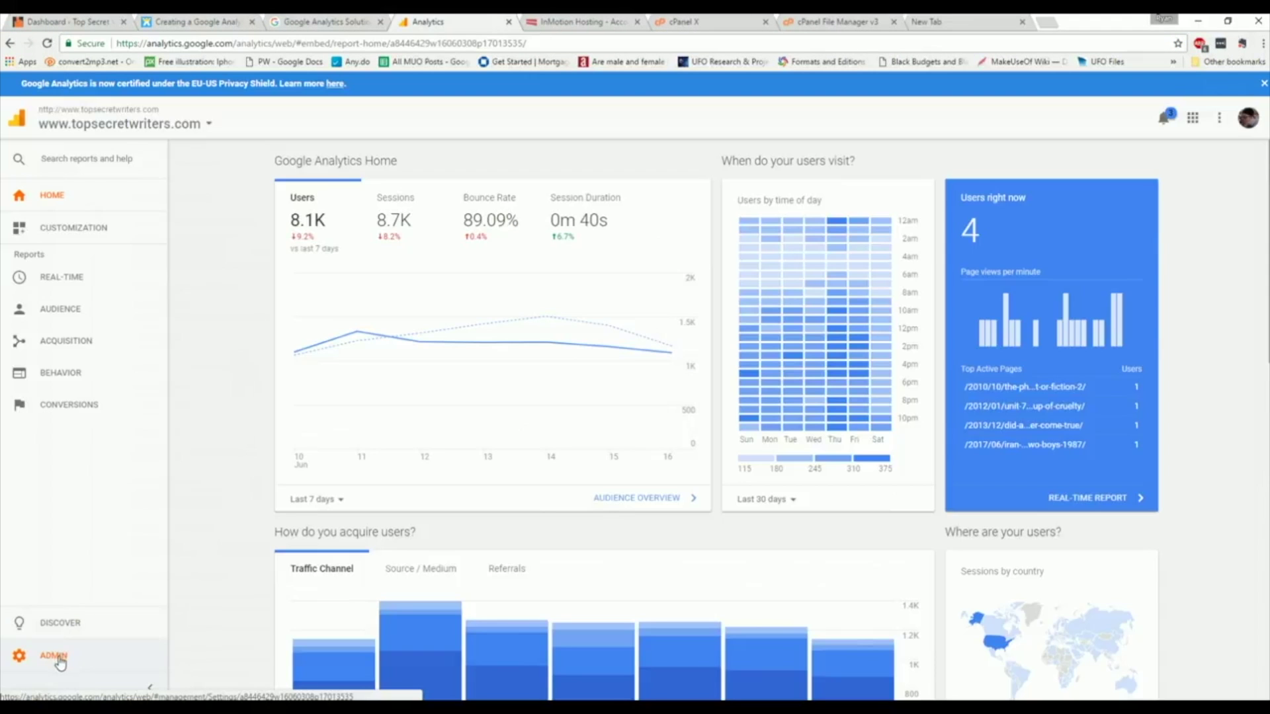
click(48, 664)
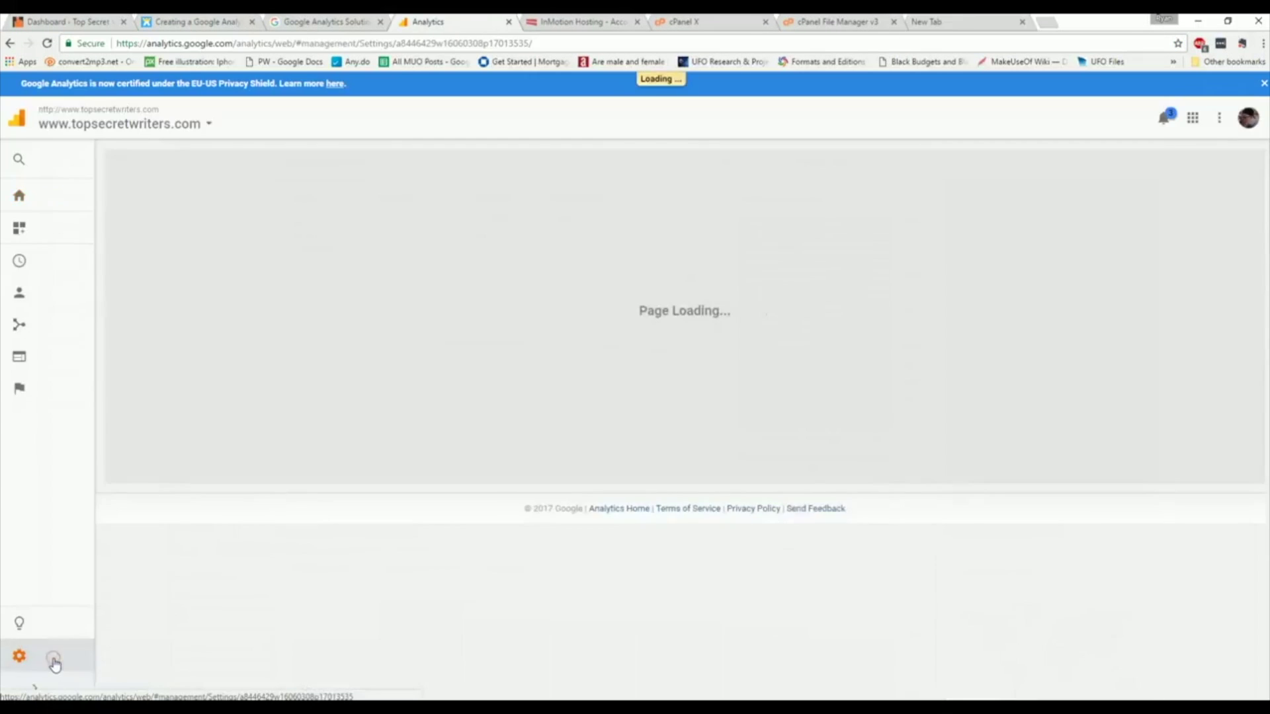
click(523, 273)
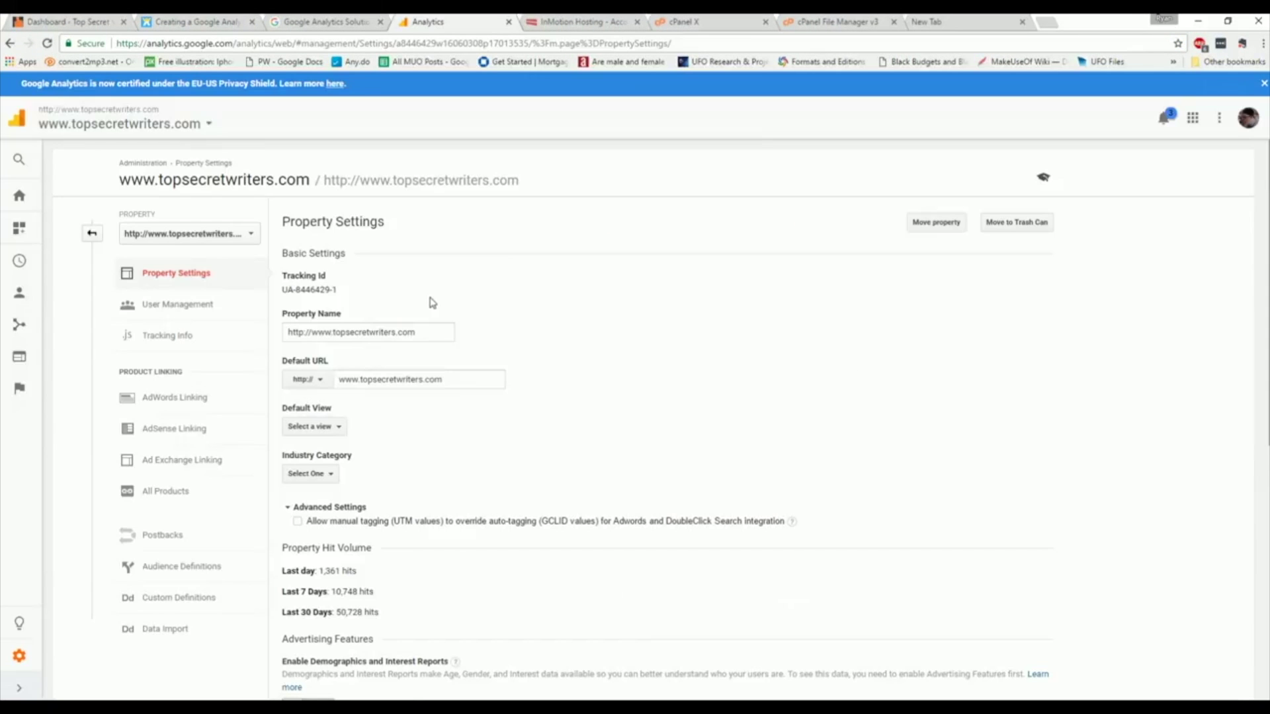
click(169, 338)
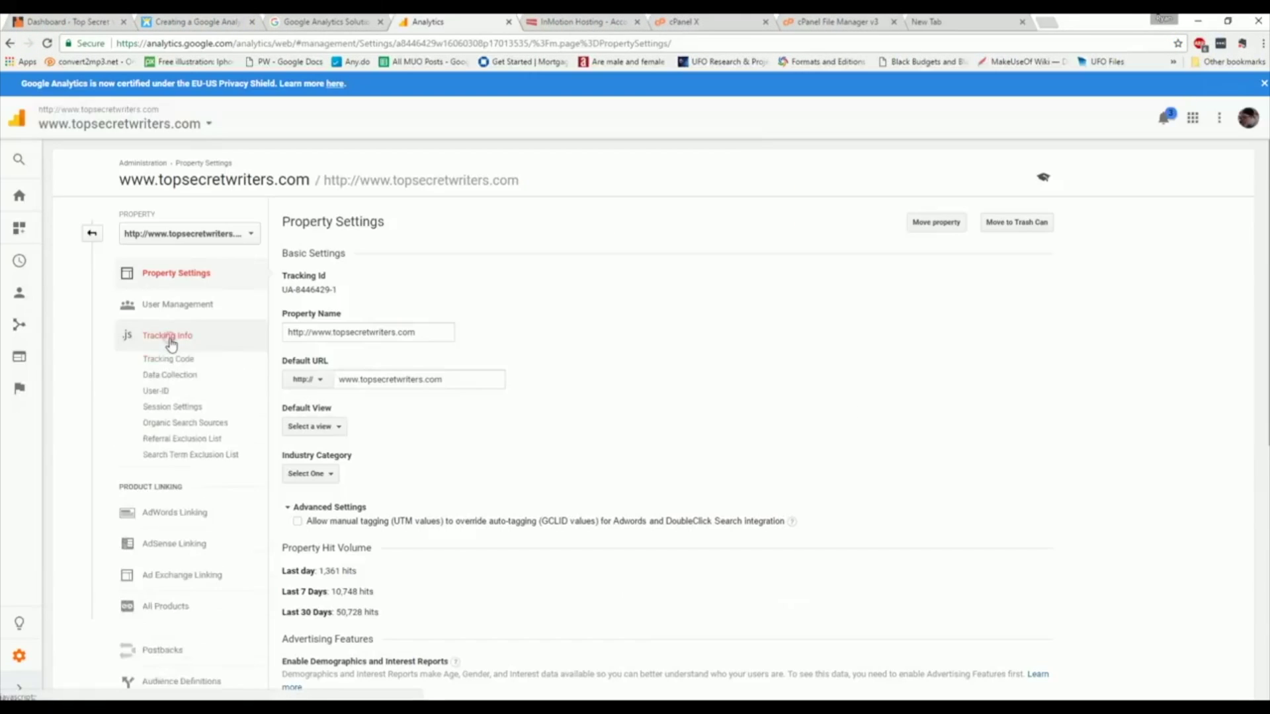
click(177, 360)
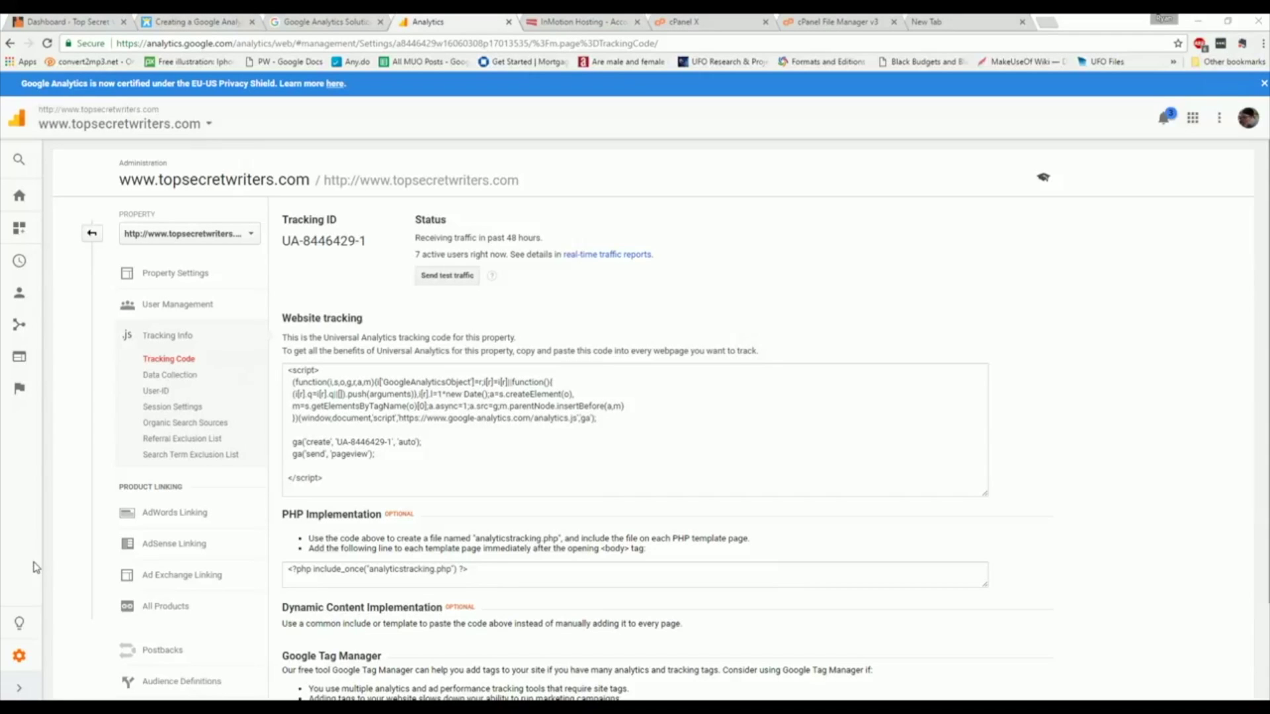
Select and copy the website tracking script
click(336, 479)
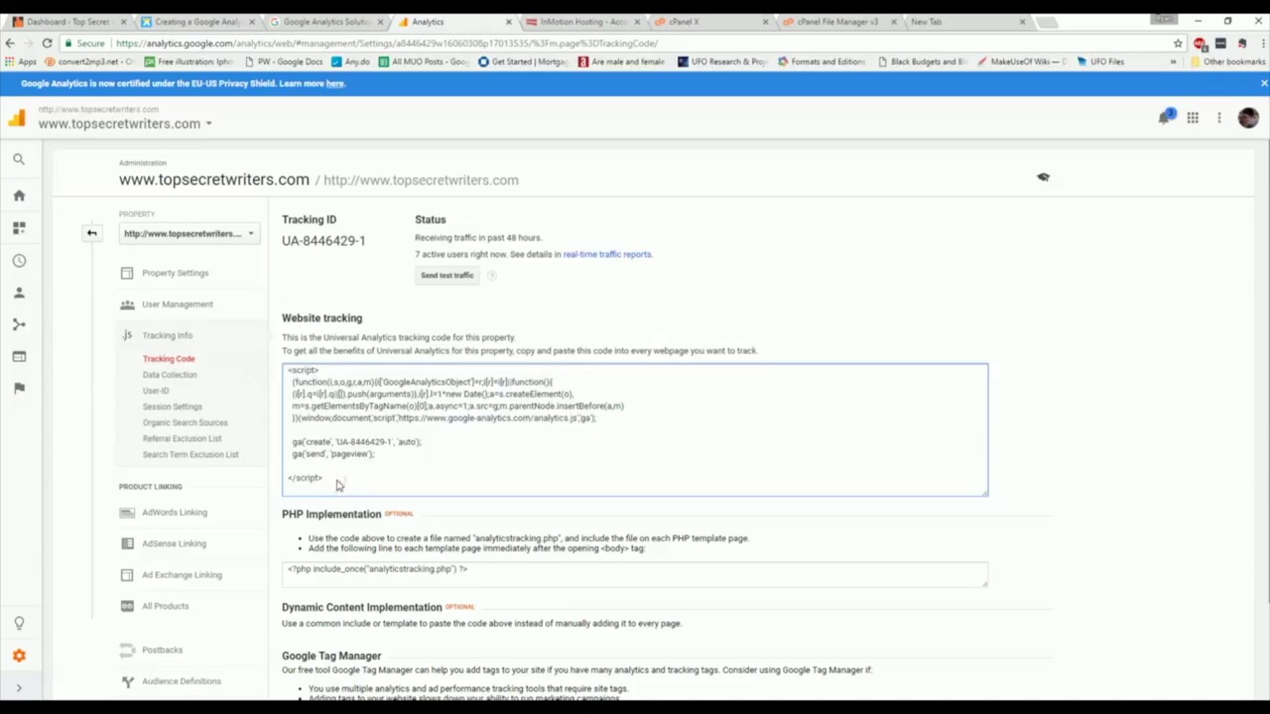
drag(336, 479, 289, 369)
key(ctrl+c)
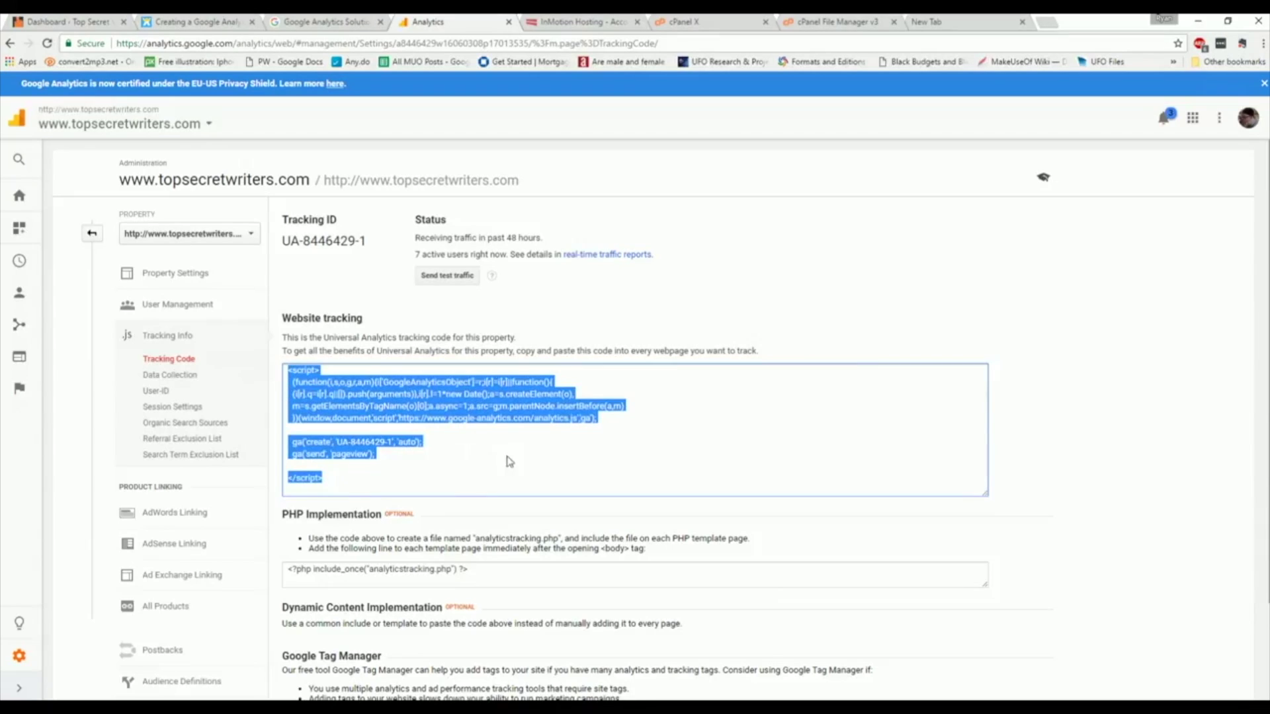
right_click(410, 412)
click(438, 418)
Paste the tracking script into Notepad and switch to the cPanel home page
key(alt+Tab)
key(ctrl+v)
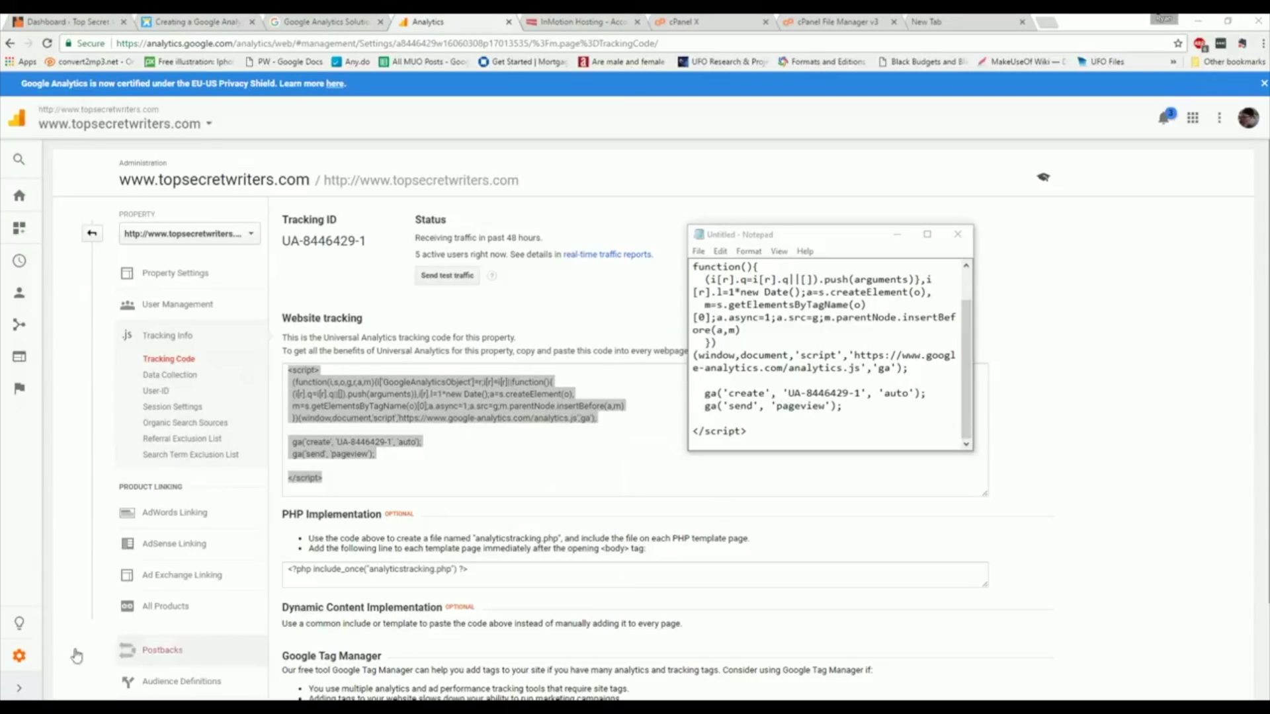
click(706, 295)
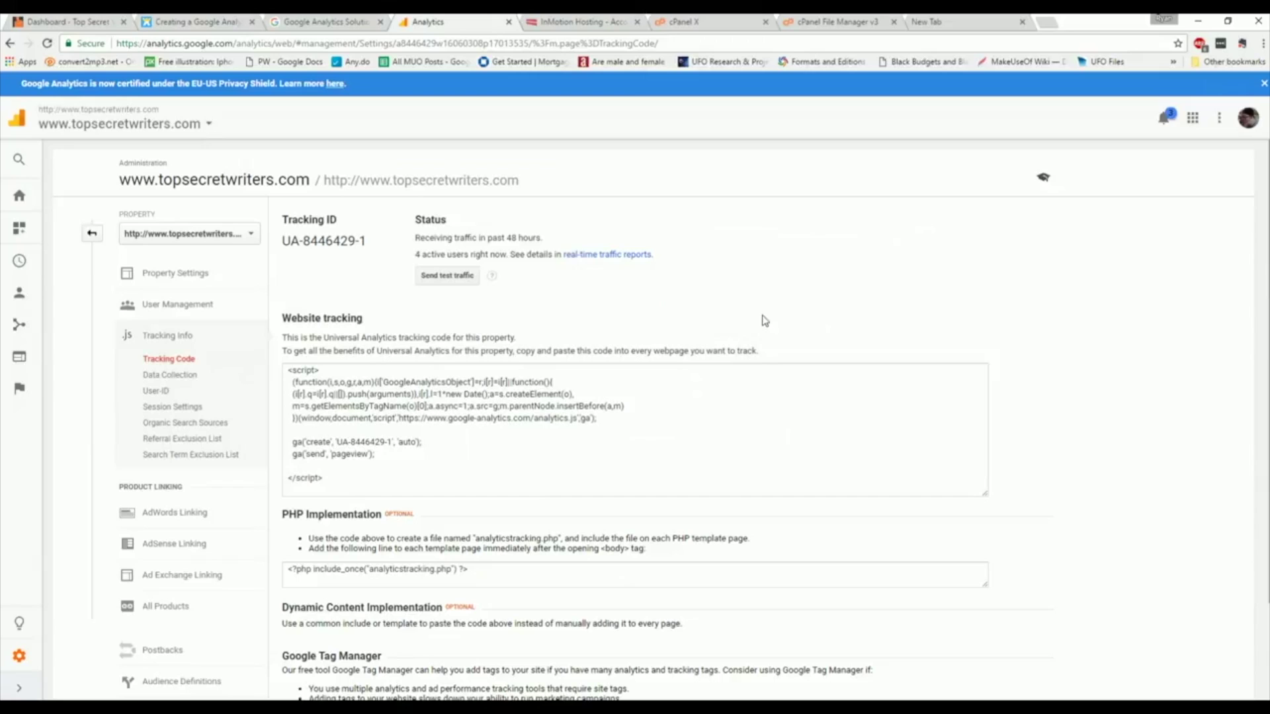
key(ctrl+6)
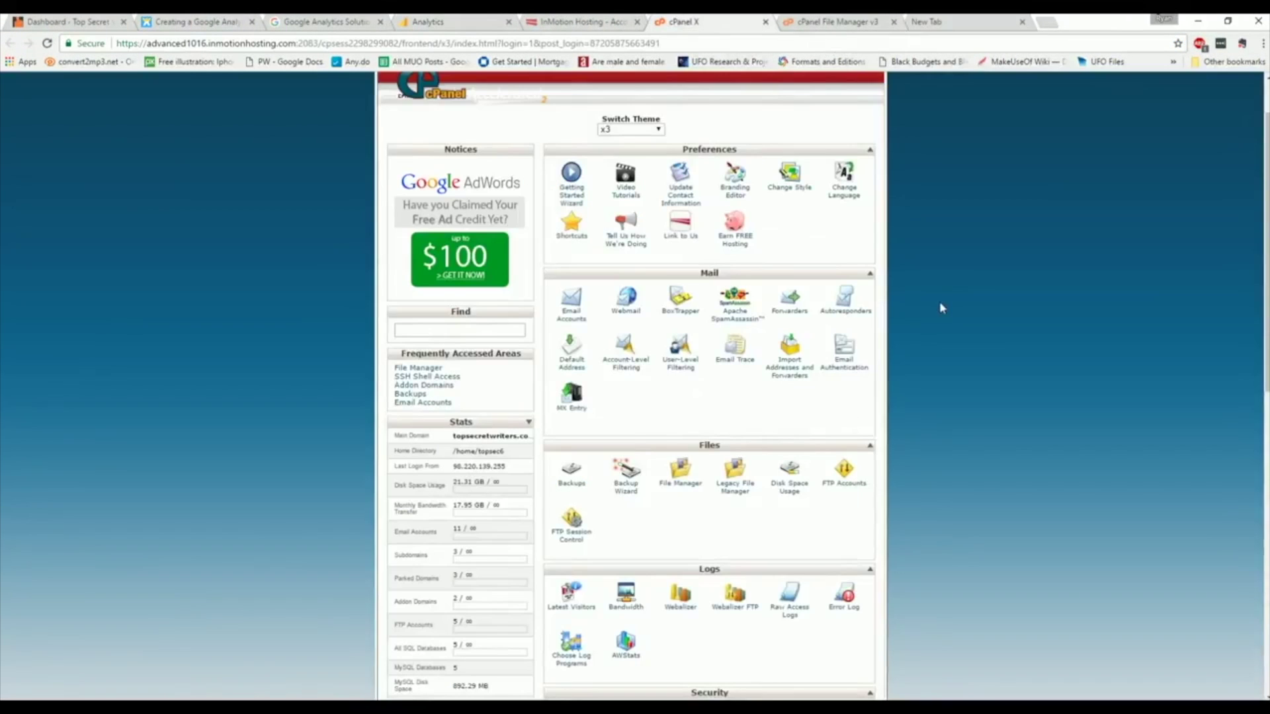
In File Manager, go to wp-content/themes/reganto-theme and bring up header.php's file actions
click(683, 488)
click(683, 484)
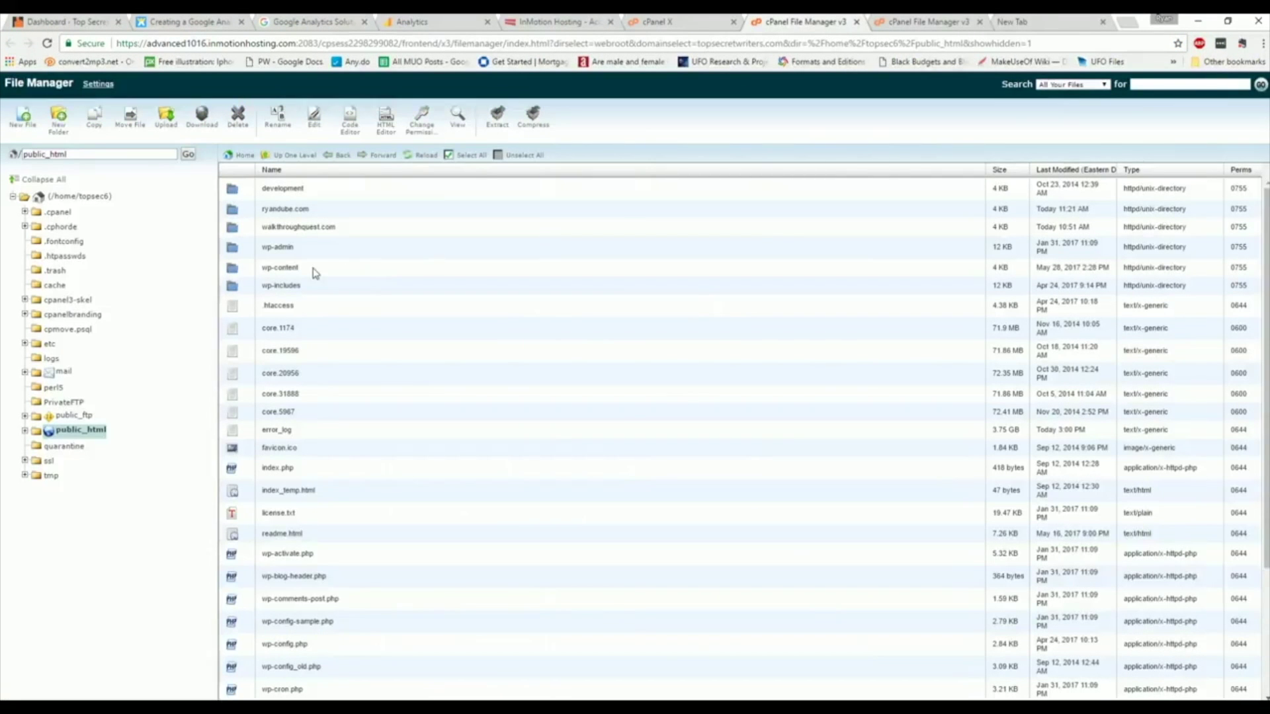
double_click(291, 268)
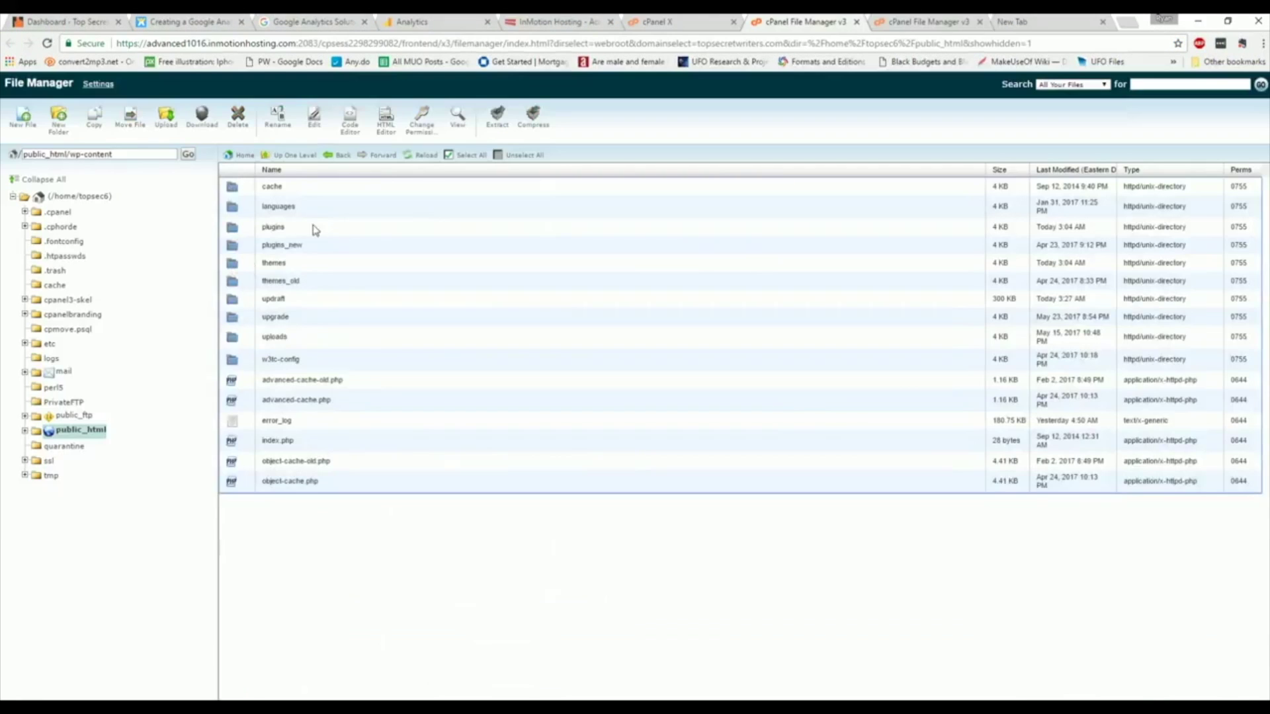
double_click(286, 279)
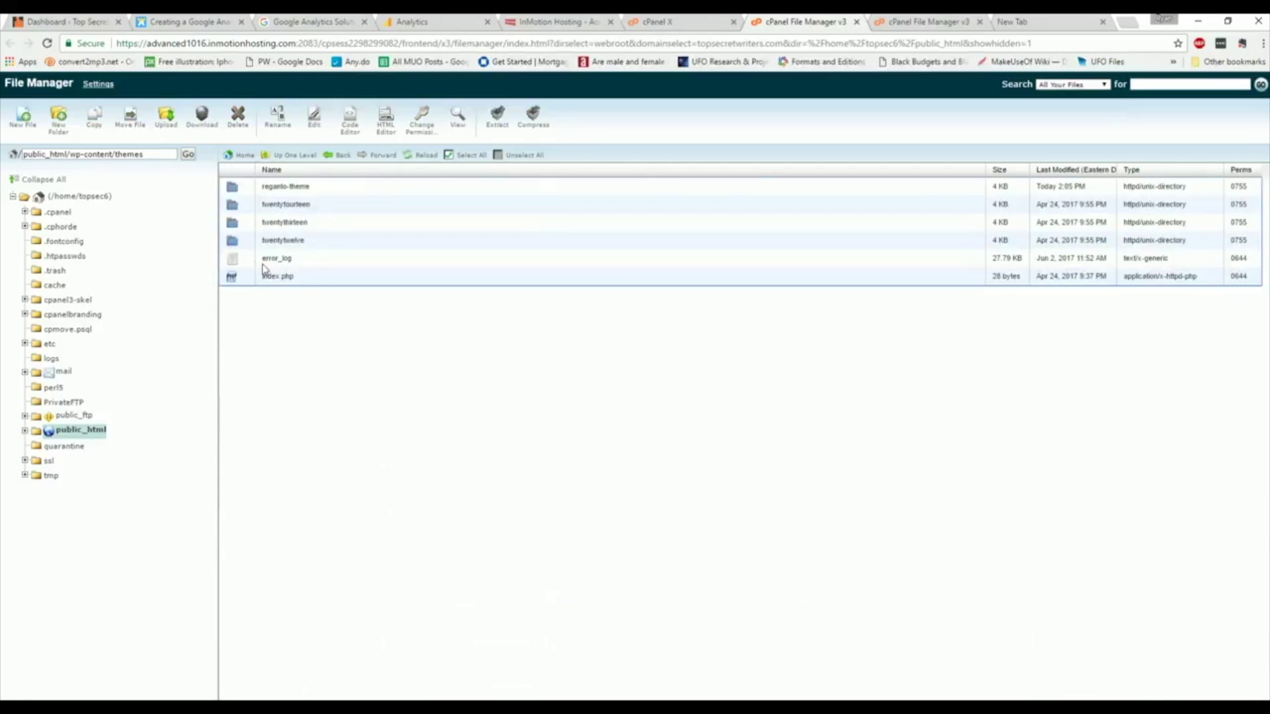
double_click(250, 190)
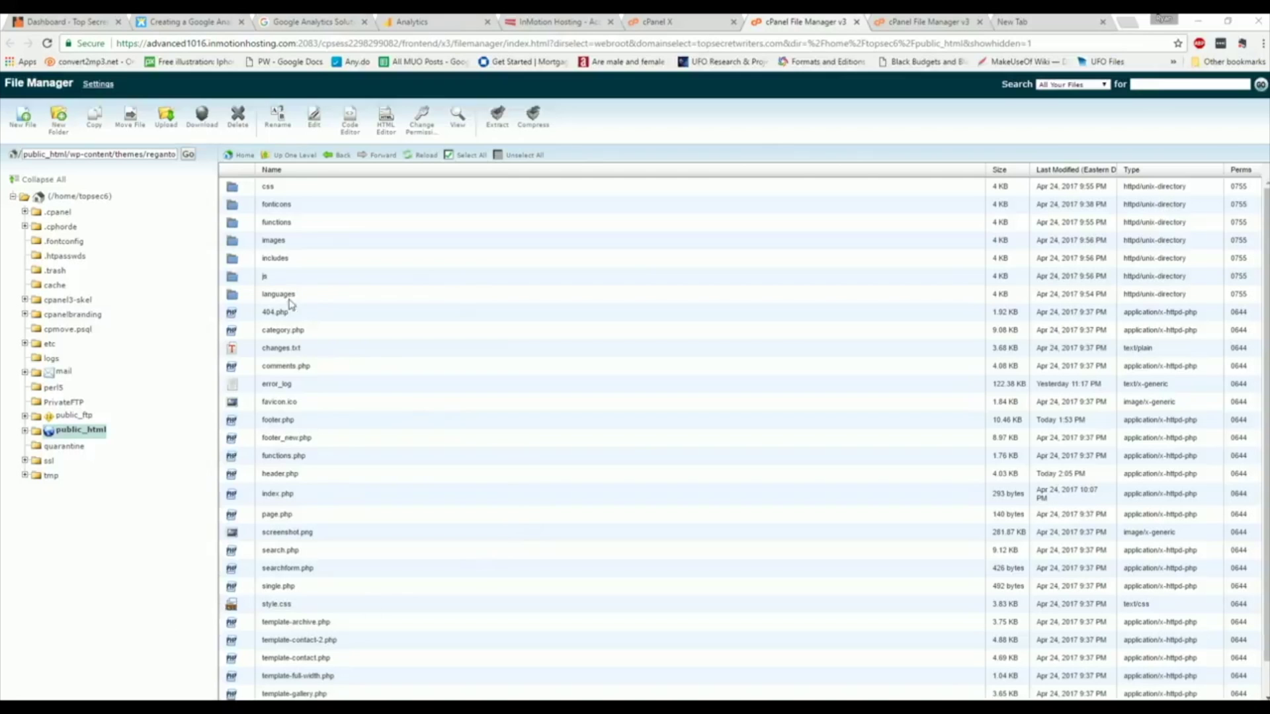
right_click(284, 475)
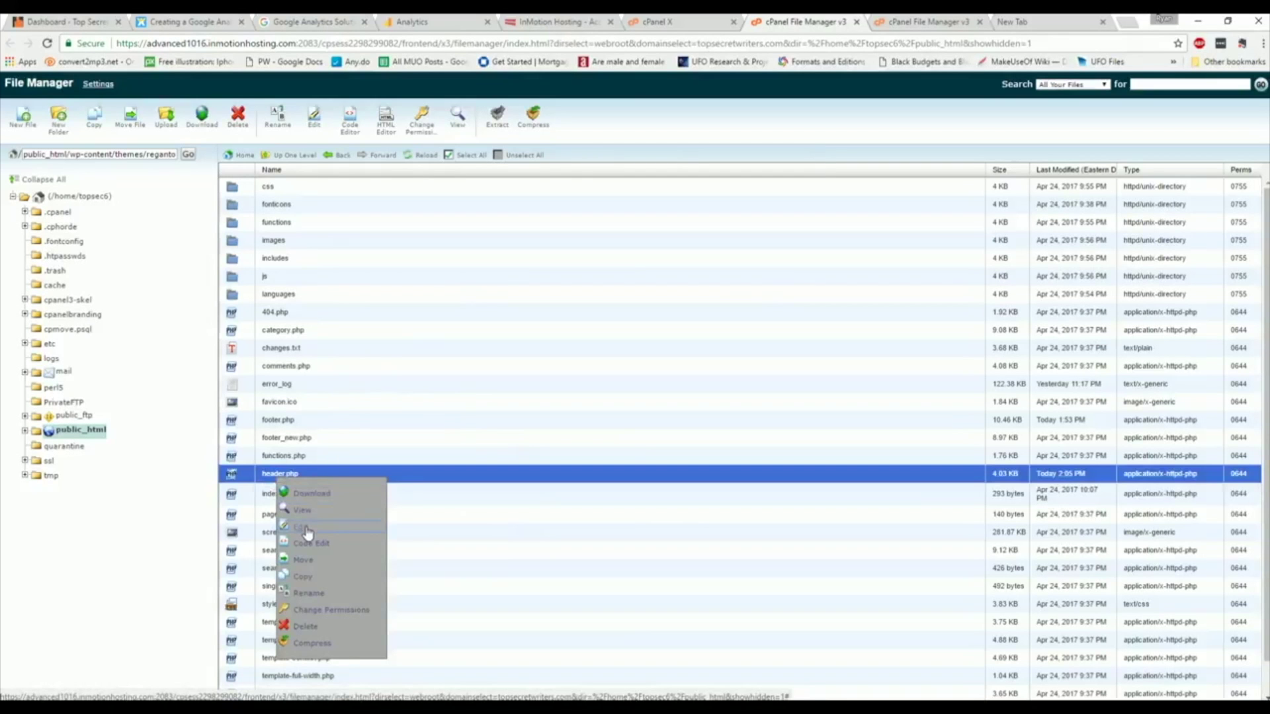
click(306, 532)
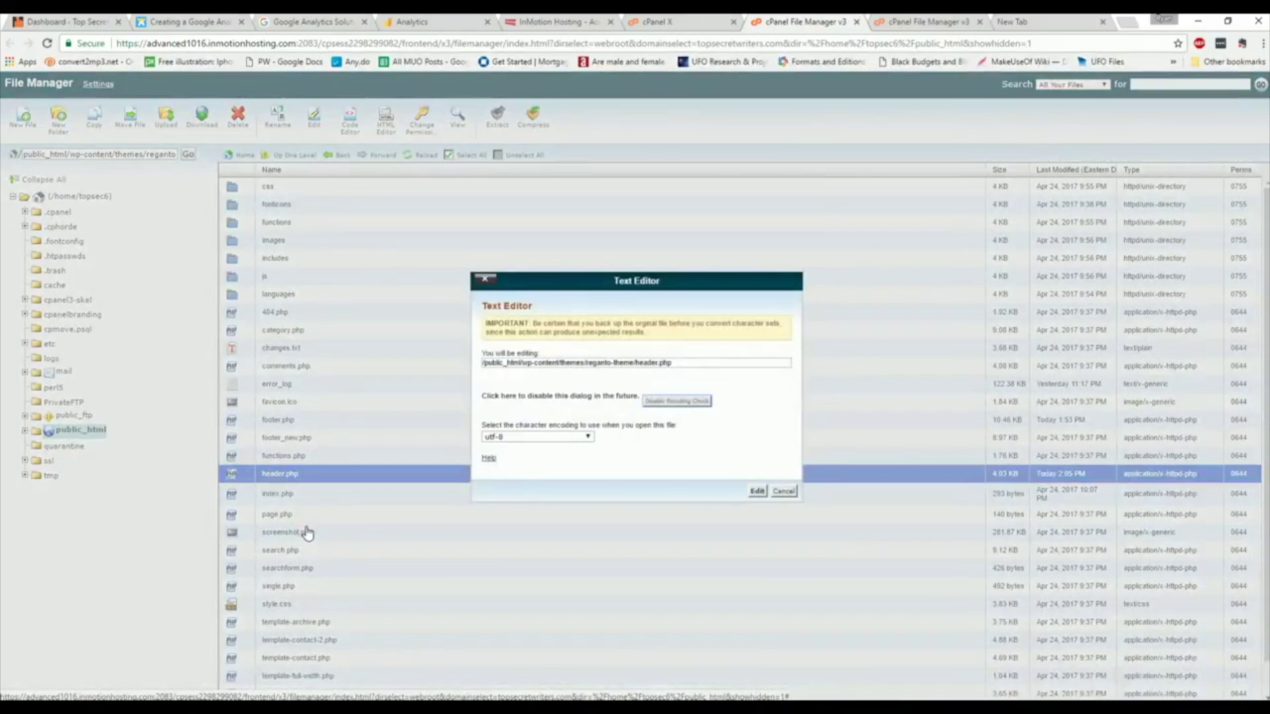
click(755, 495)
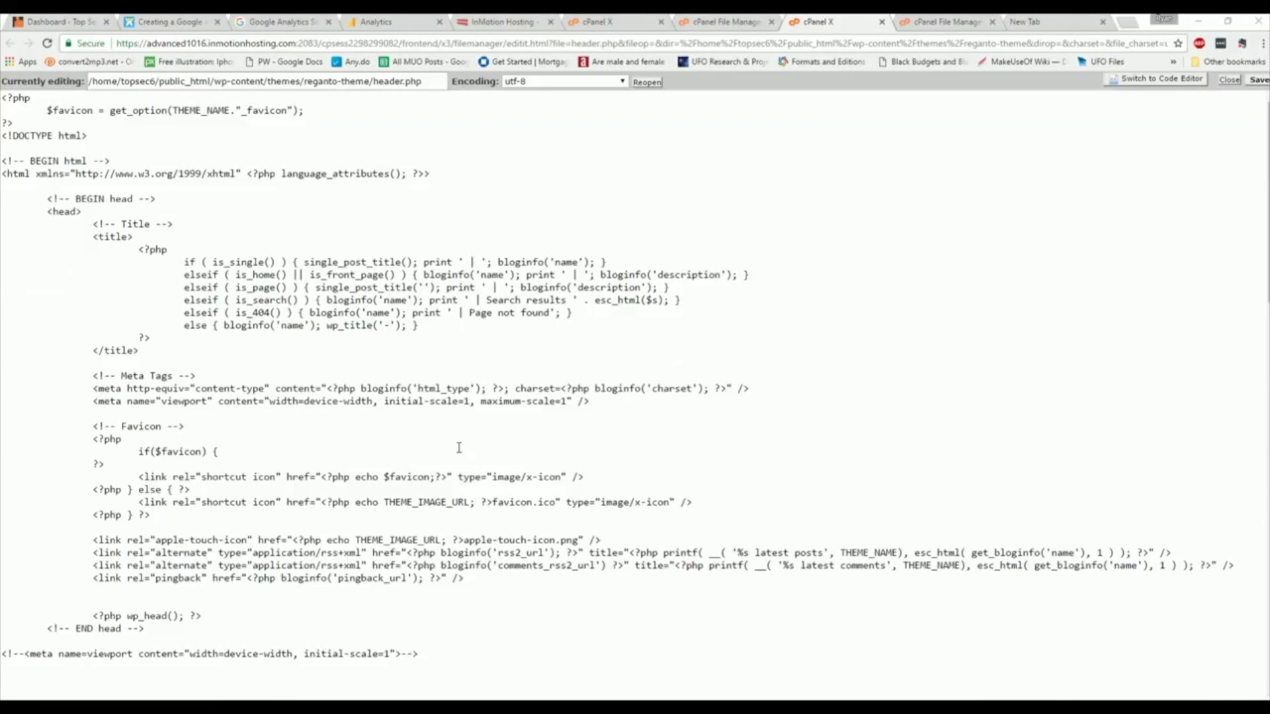
click(456, 420)
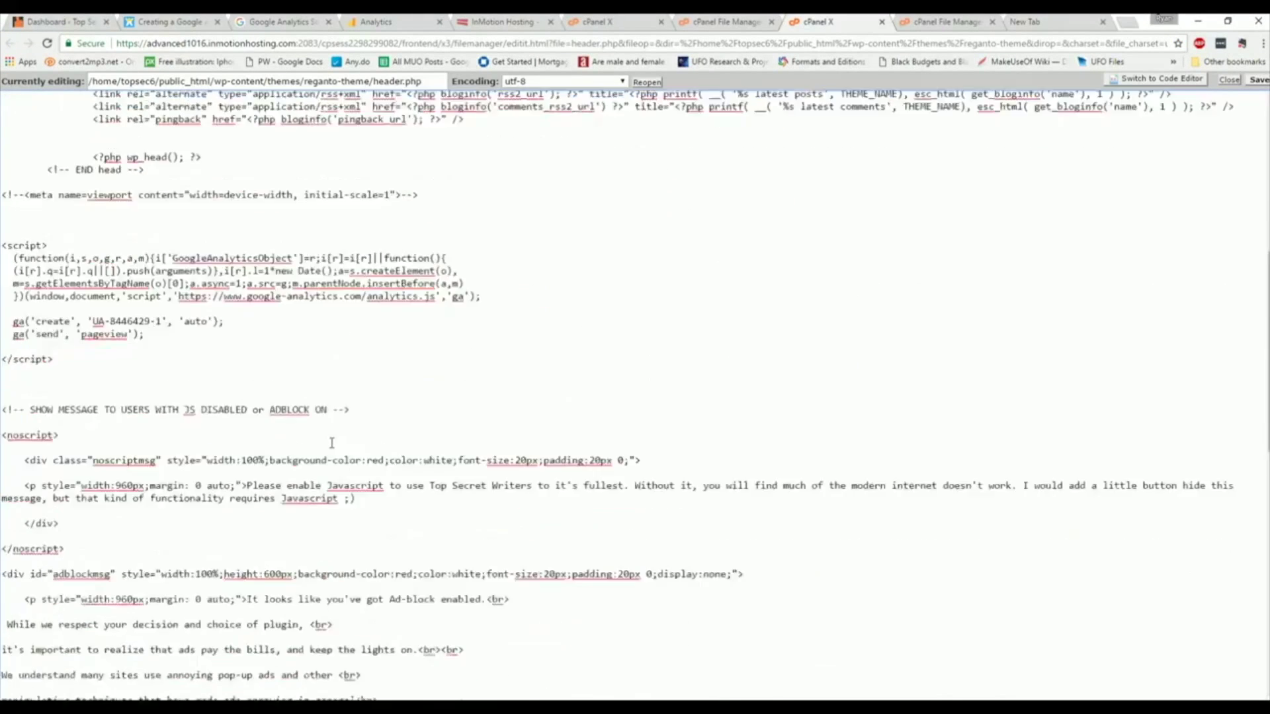
scroll(332, 442, down, 10)
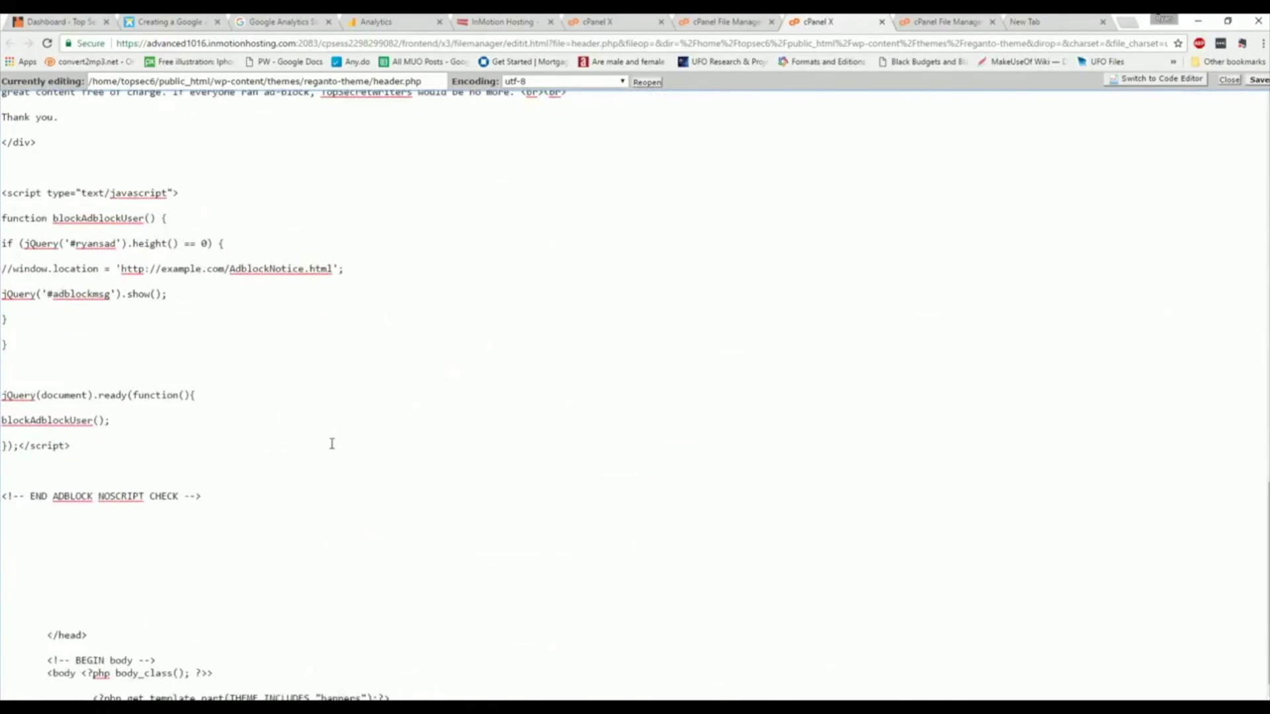
drag(87, 636, 47, 637)
click(132, 591)
scroll(243, 544, up, 10)
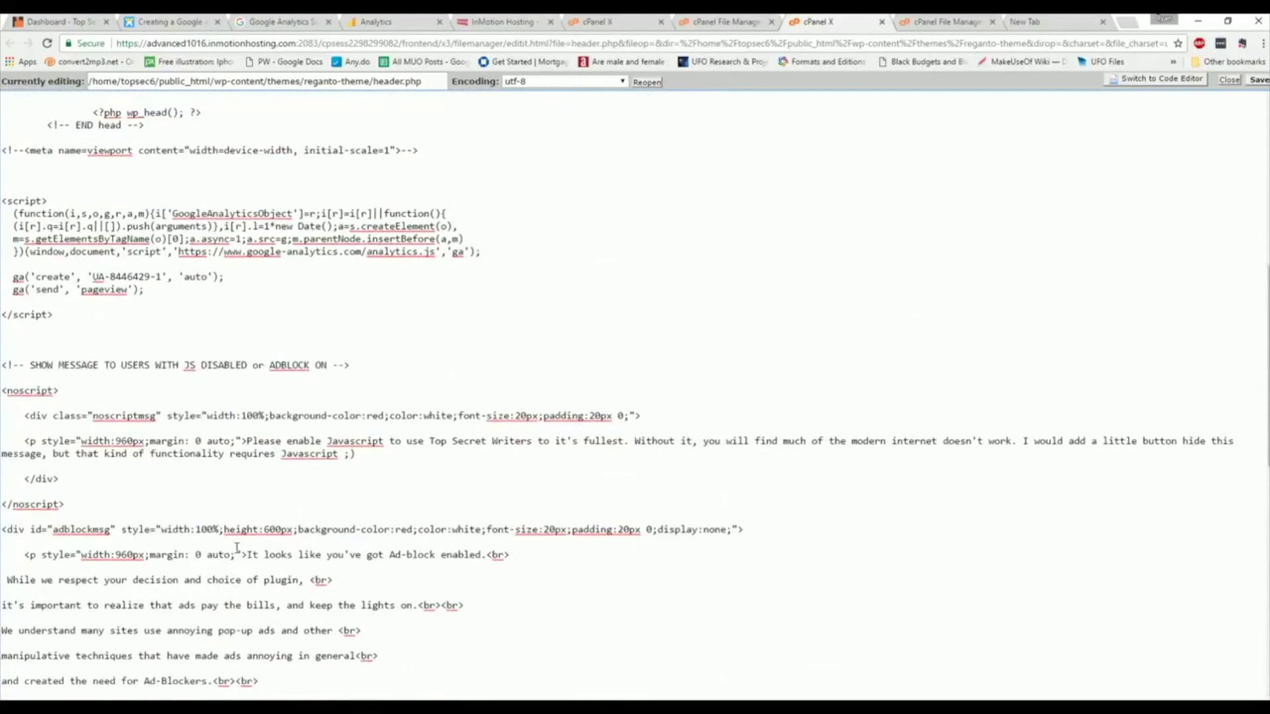
scroll(240, 546, up, 4)
scroll(242, 543, down, 11)
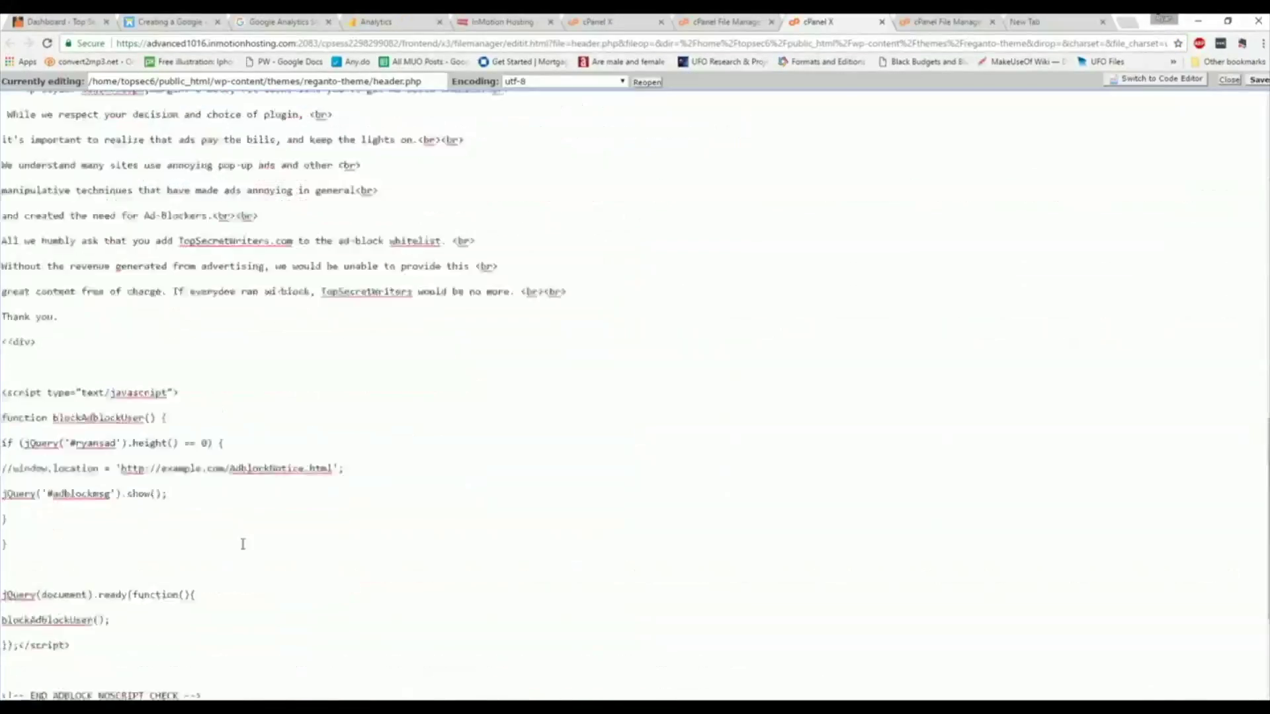
scroll(243, 544, up, 10)
drag(4, 332, 239, 453)
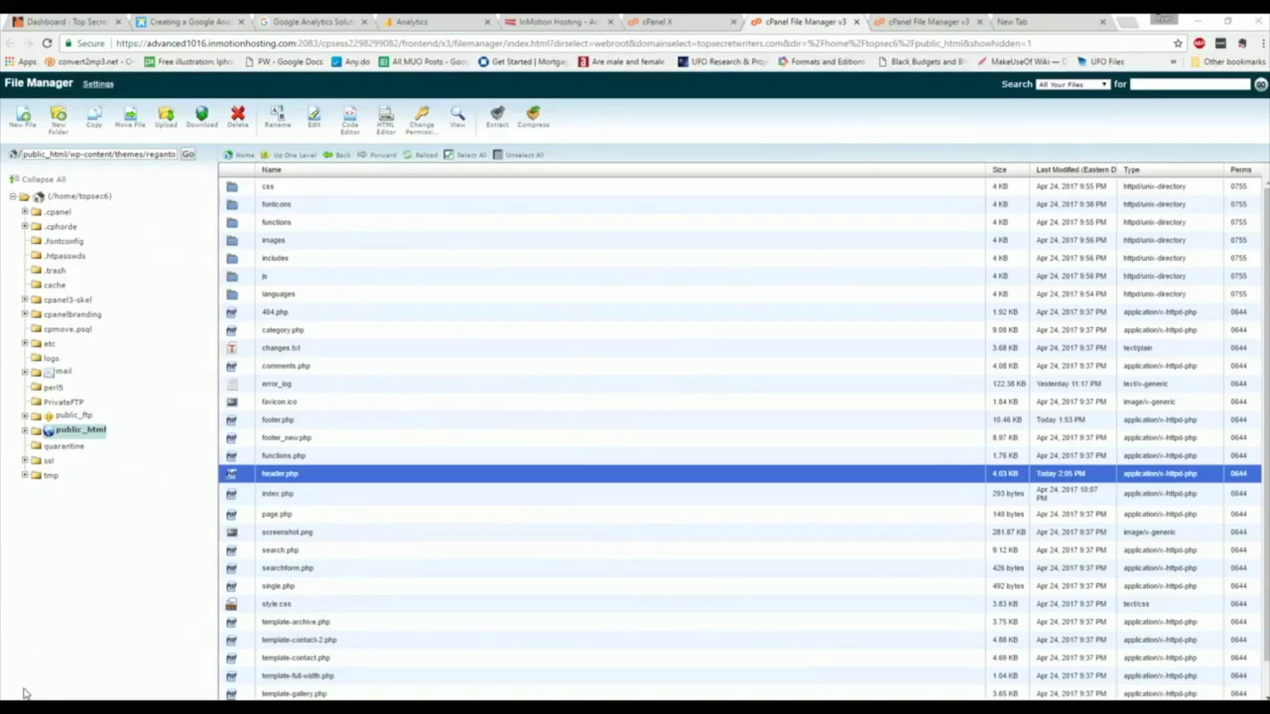
Return to the Google Analytics tab showing the topsecretwriters.com tracking code page
click(456, 655)
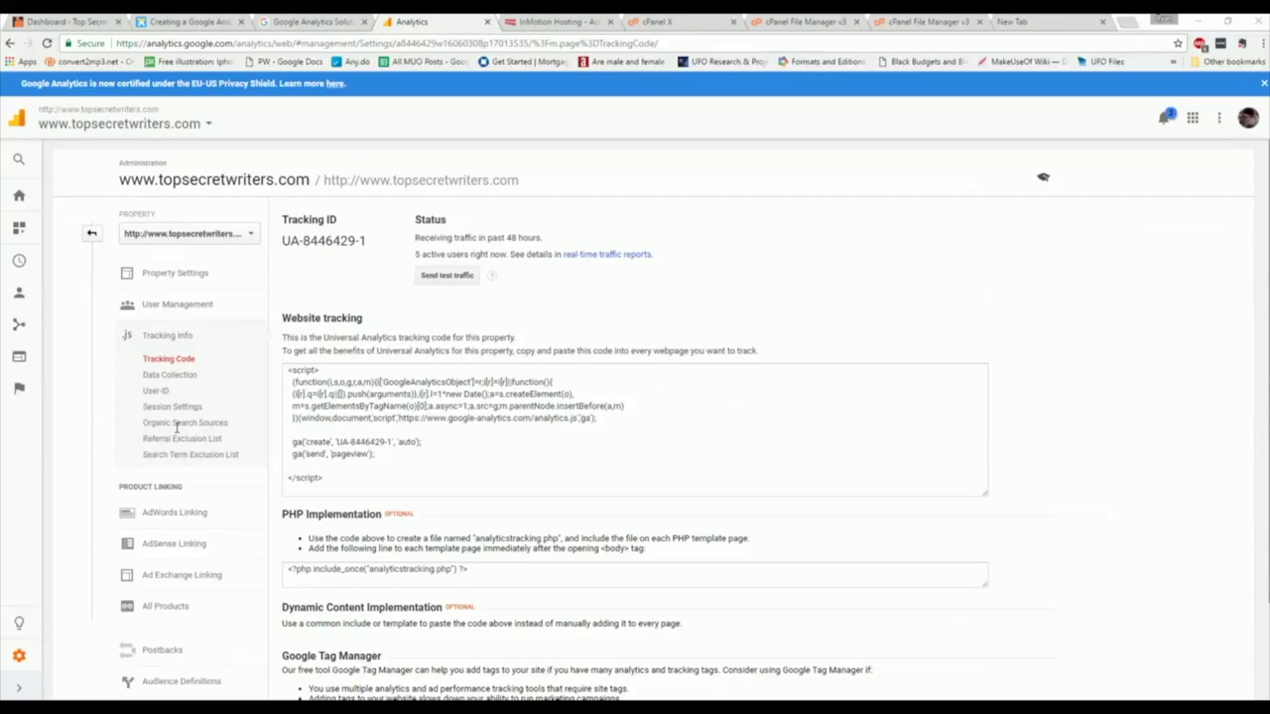
click(554, 313)
Send test traffic, close the site preview window once loaded, and go to Home
click(444, 278)
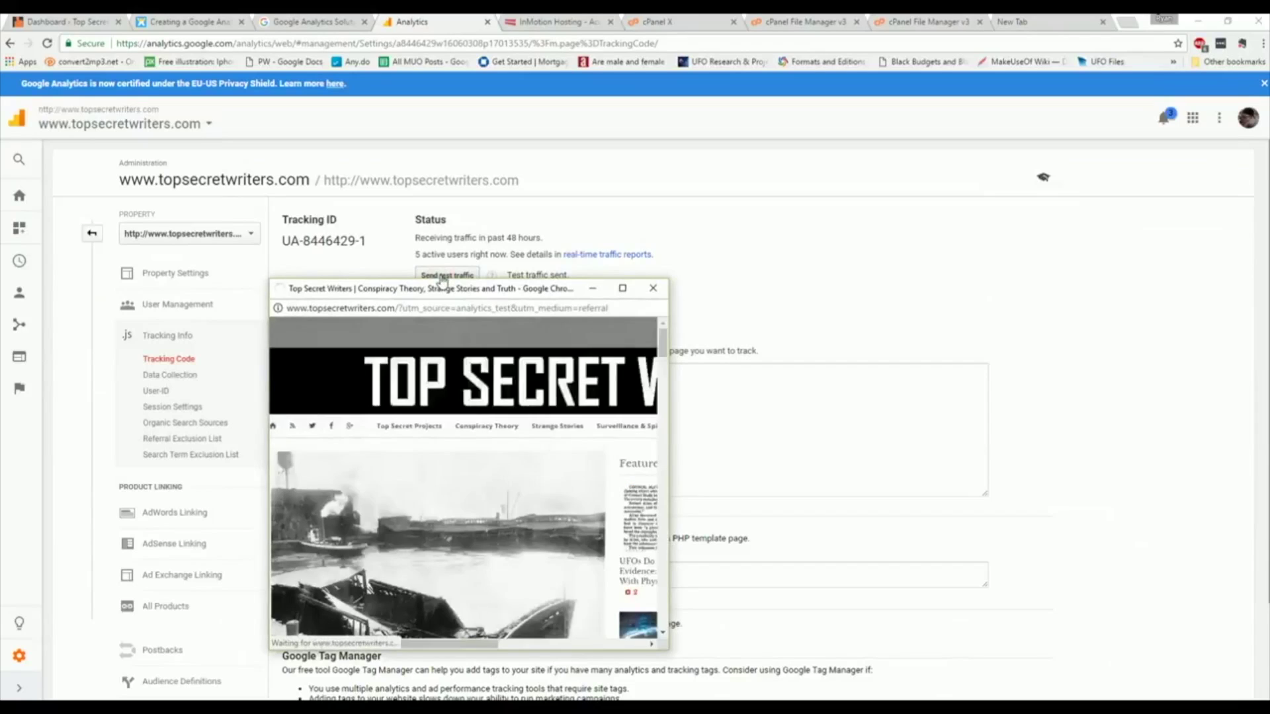
drag(461, 281, 519, 301)
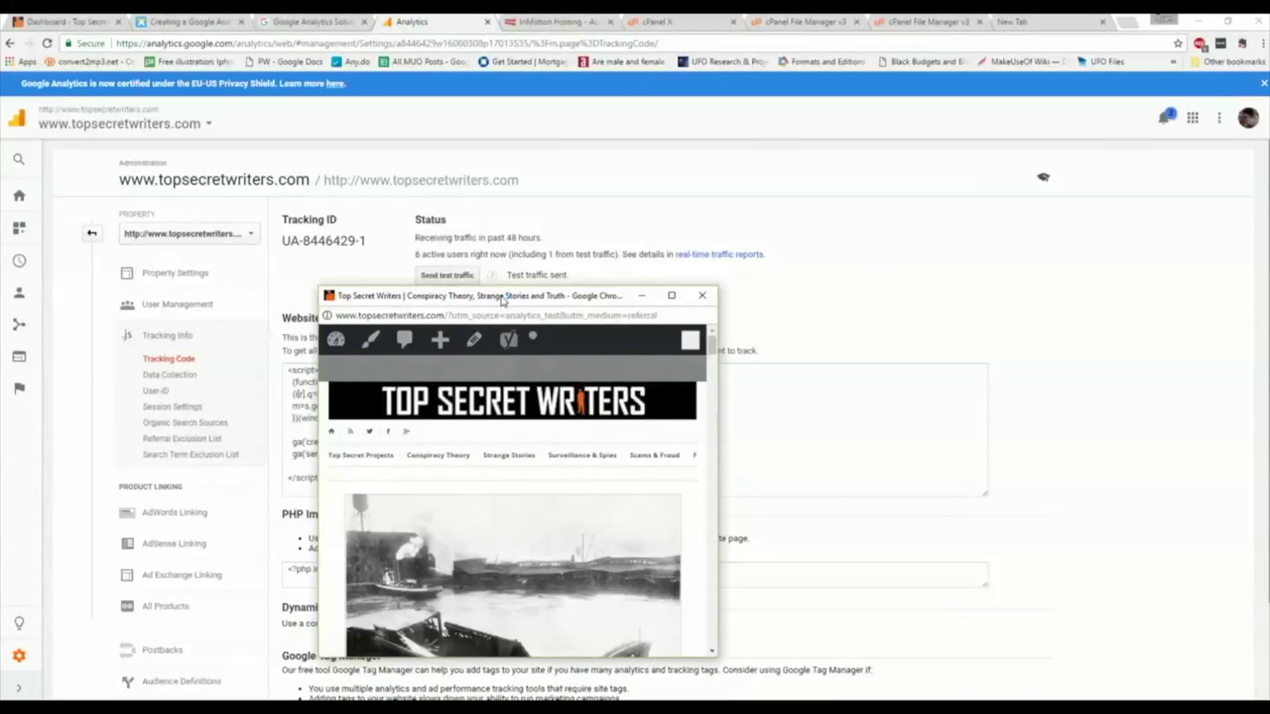
drag(509, 297, 483, 297)
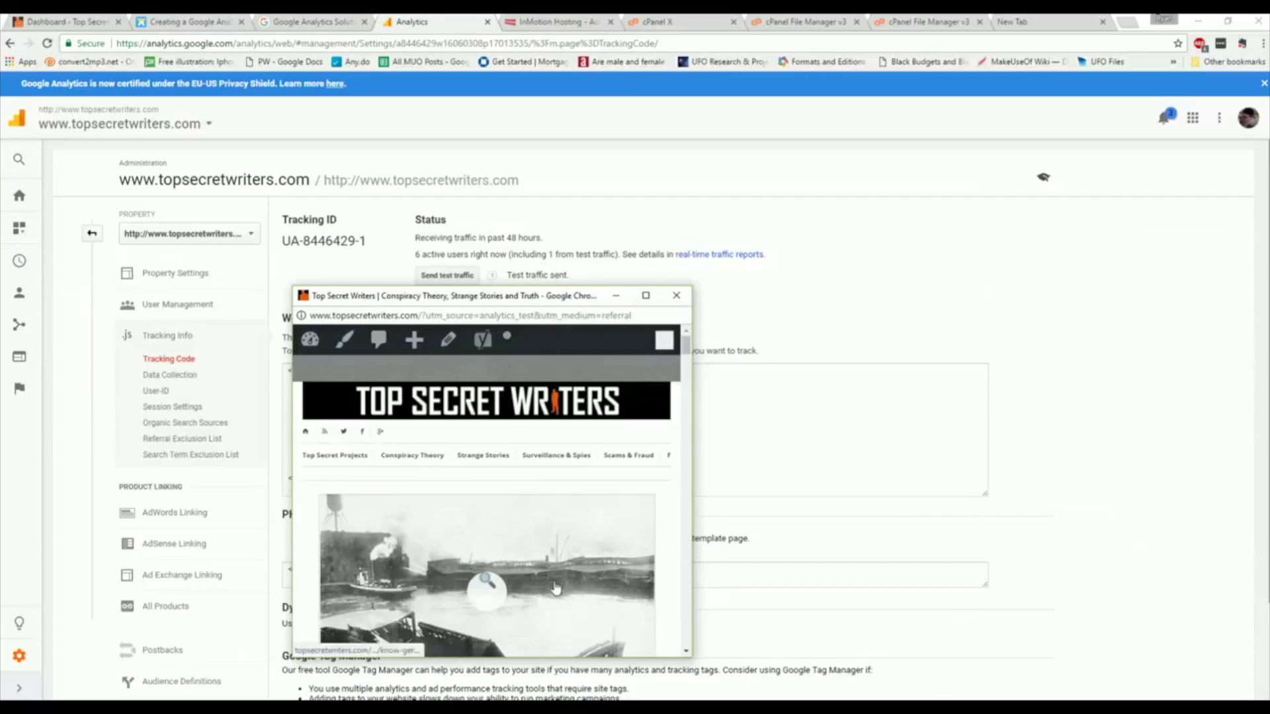
click(676, 296)
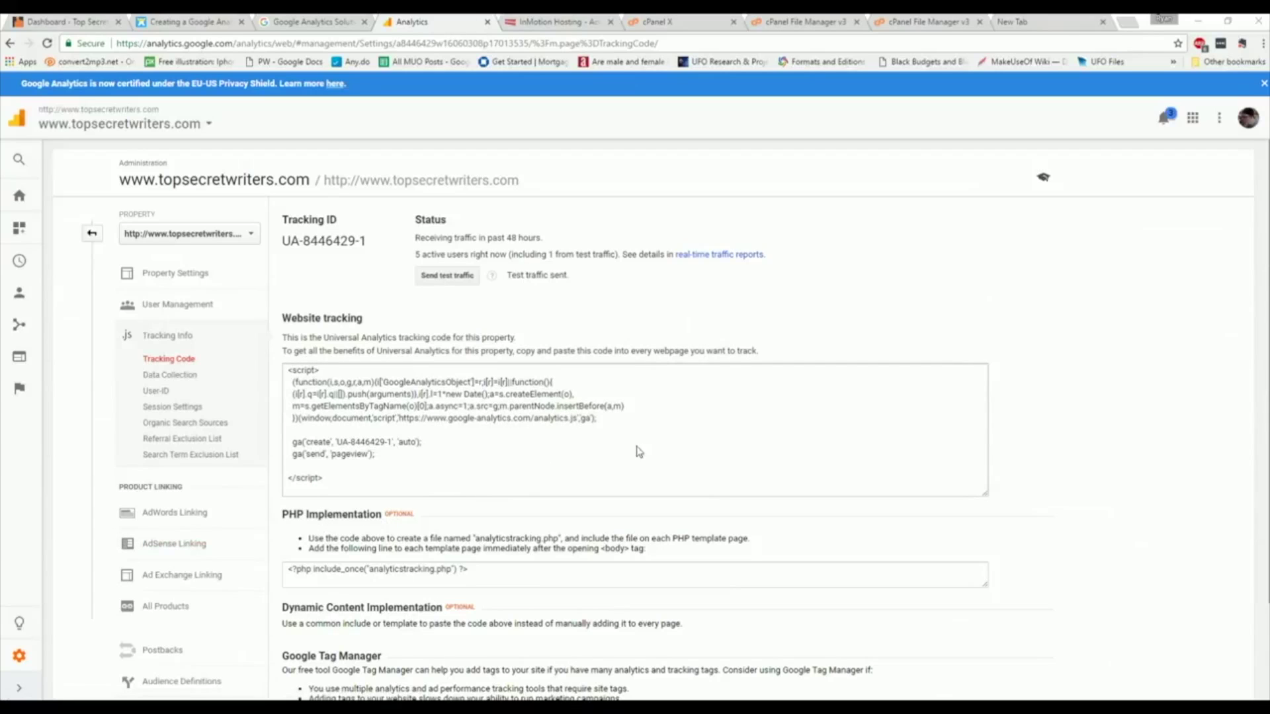
click(19, 197)
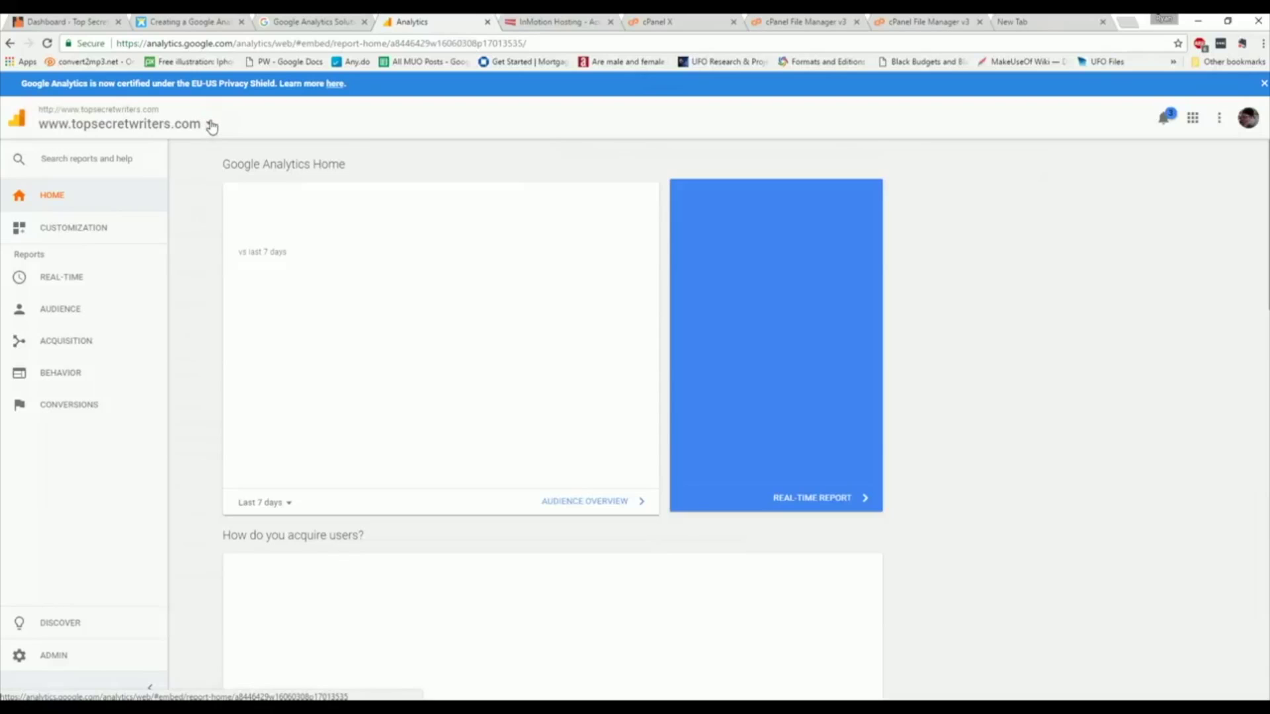
From the accounts, properties and views list, pick the topsecretwriters.com view
click(211, 126)
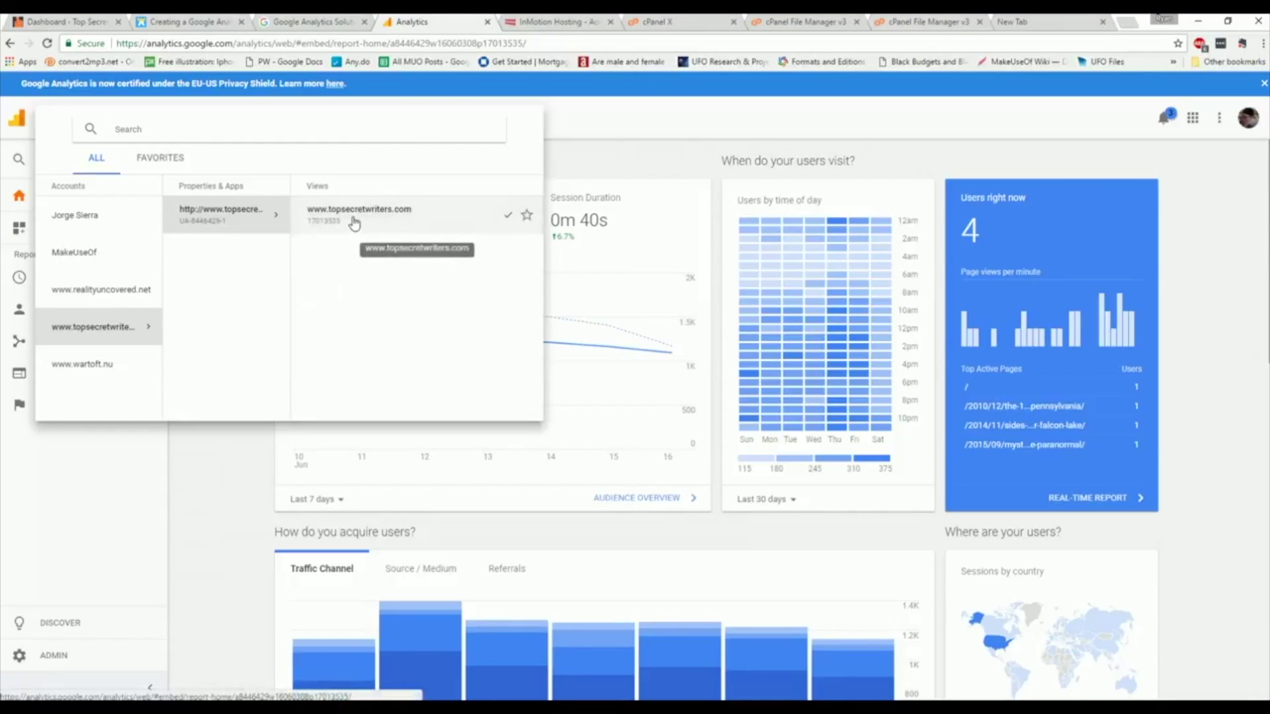
click(355, 223)
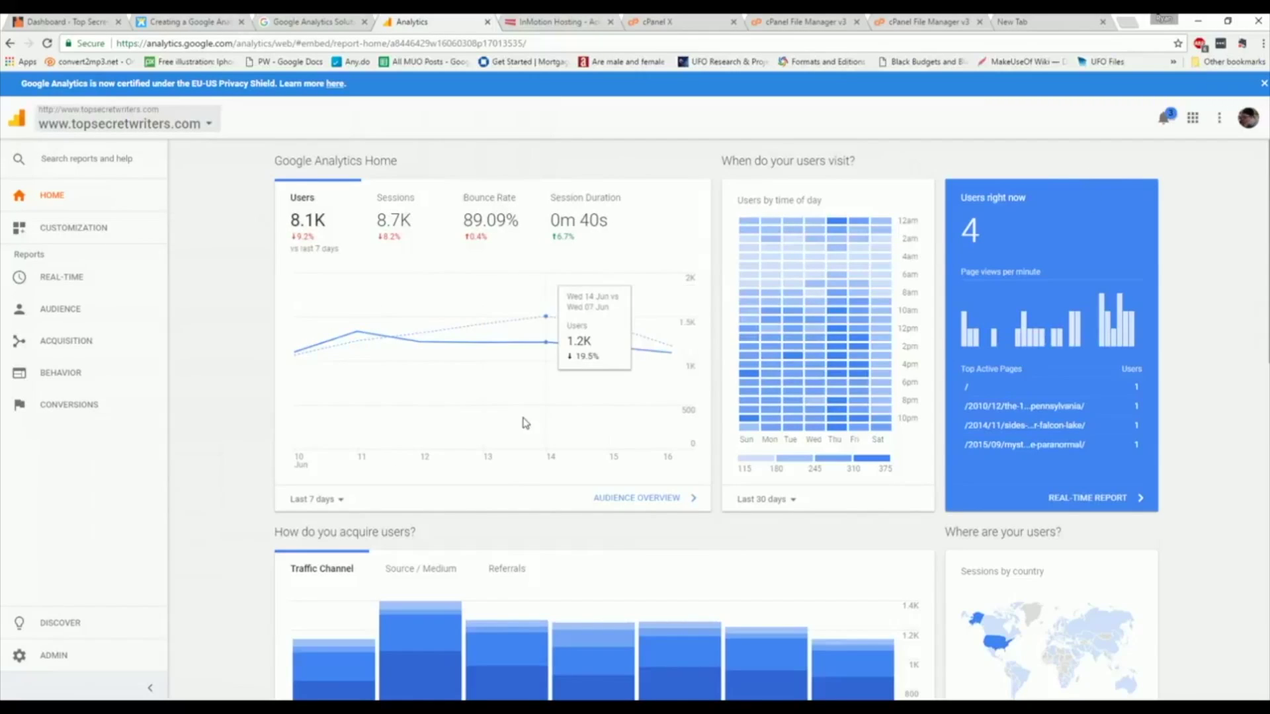
click(64, 372)
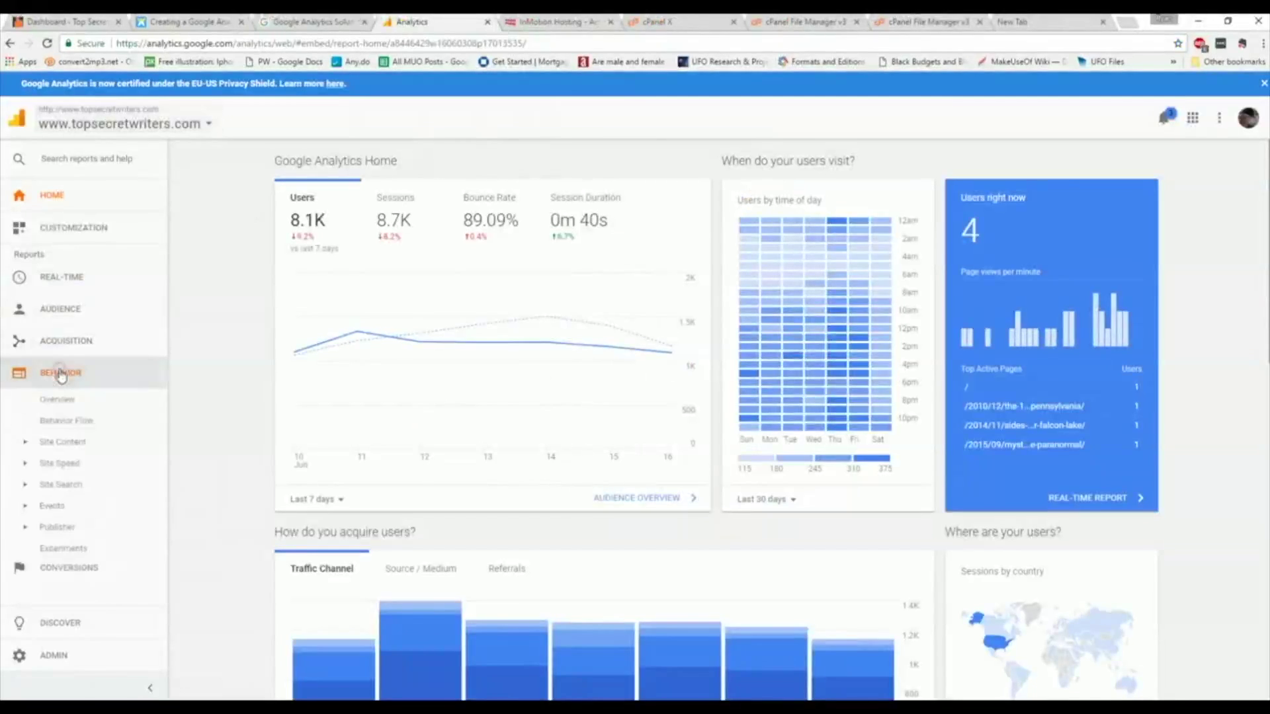
click(63, 442)
click(58, 463)
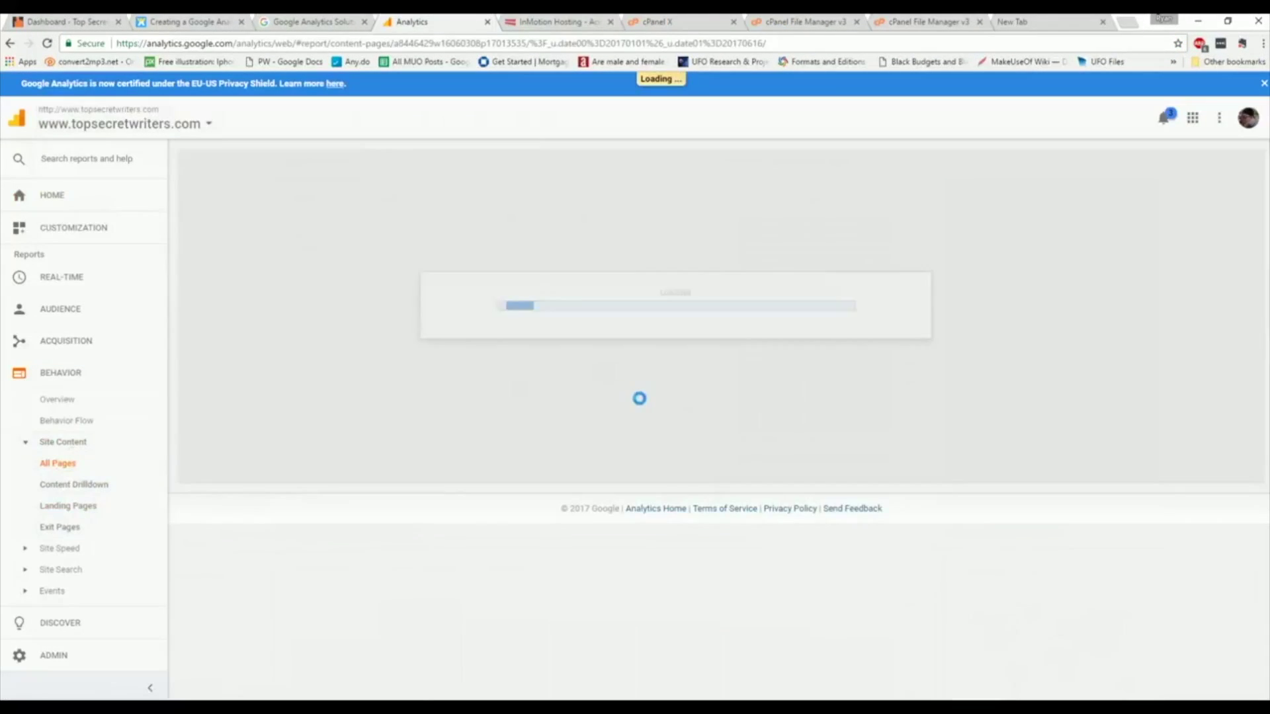